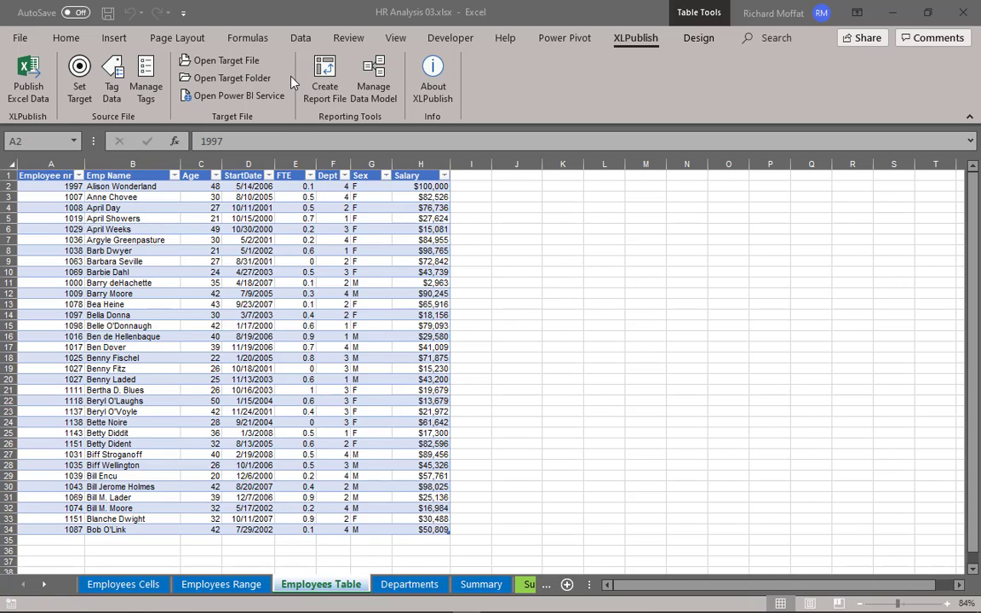
Step: Open the target file and look through its rgeEmpData, Departments and Cube.PTEmpTable sheets
click(210, 59)
click(212, 61)
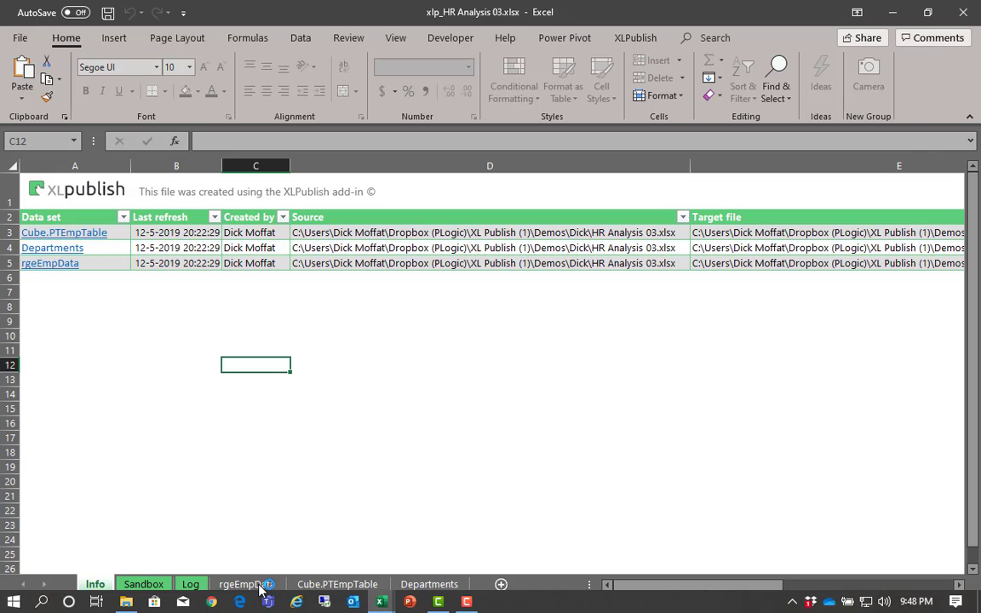
click(260, 589)
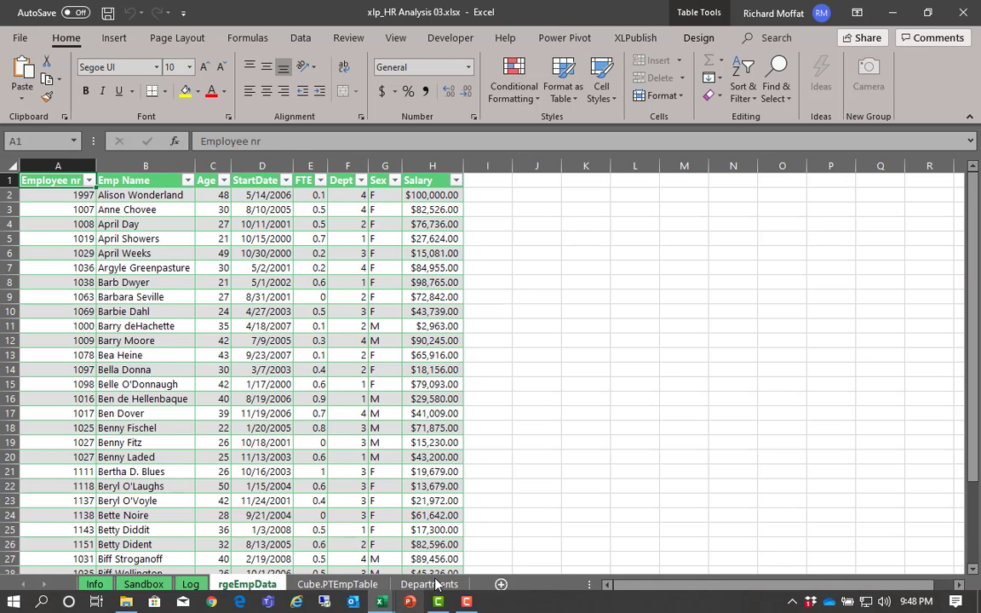
click(435, 584)
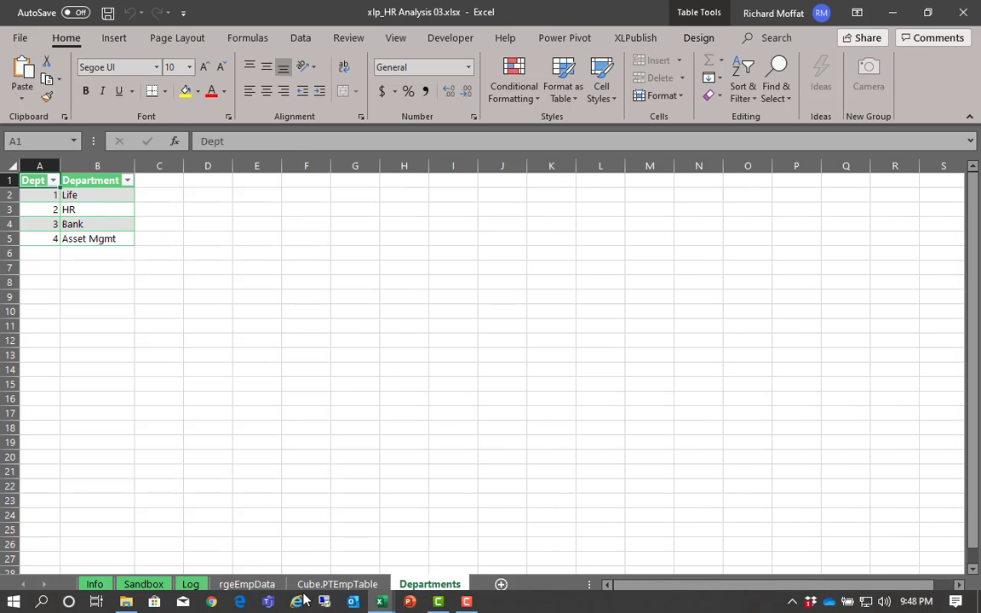
click(344, 584)
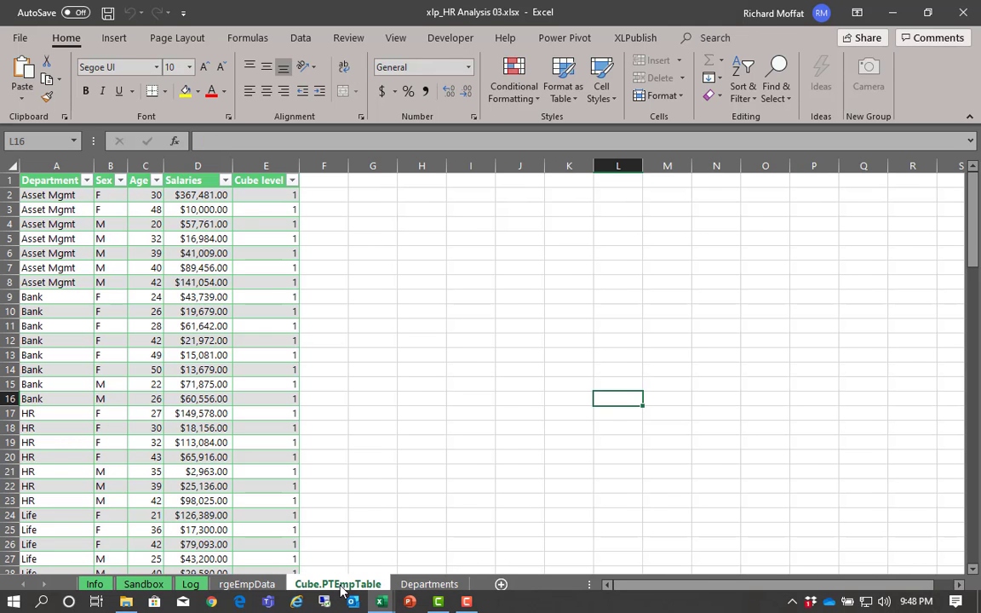
click(247, 584)
click(158, 295)
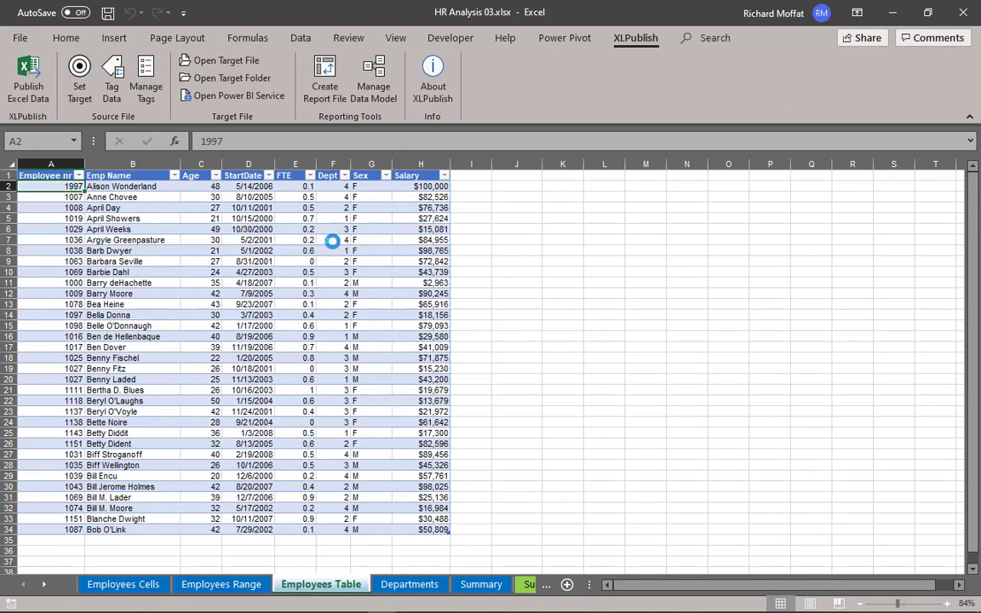
Step: From the HR Analysis 03 workbook, start an XLPublish report file using xlp_HR Analysis 03.xlsx as the target file
click(243, 260)
click(111, 261)
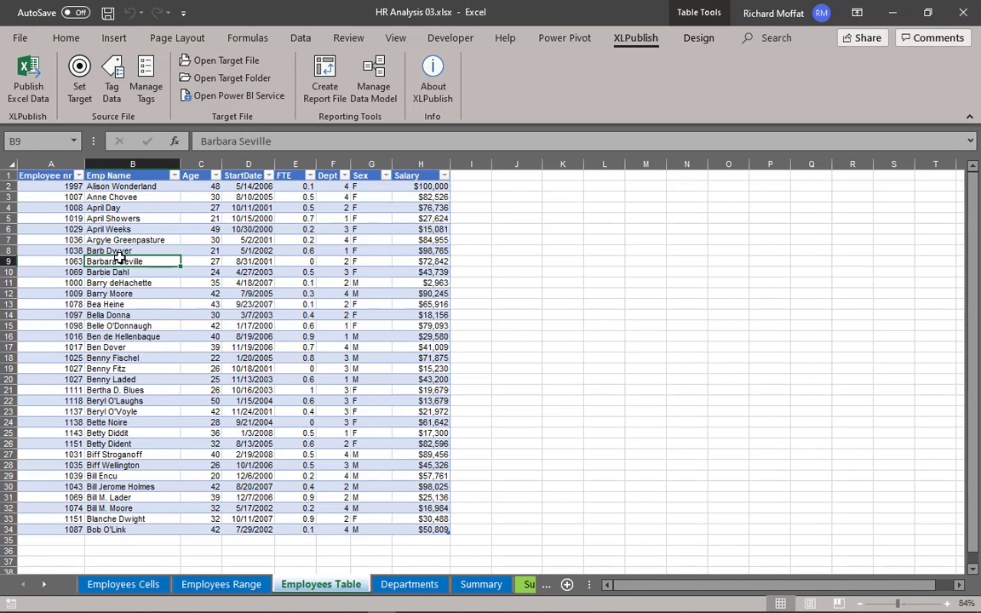
click(37, 175)
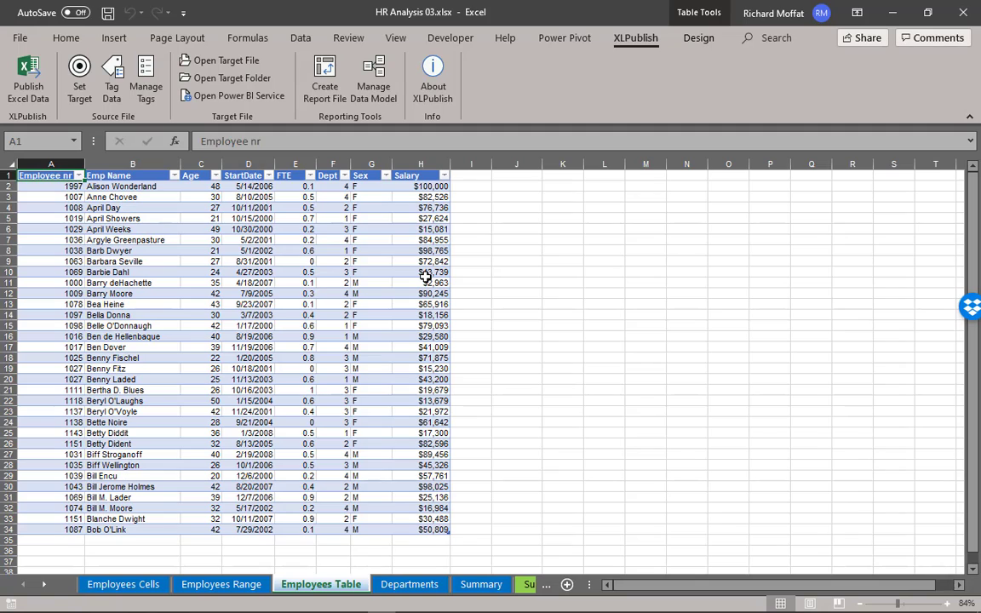
click(326, 76)
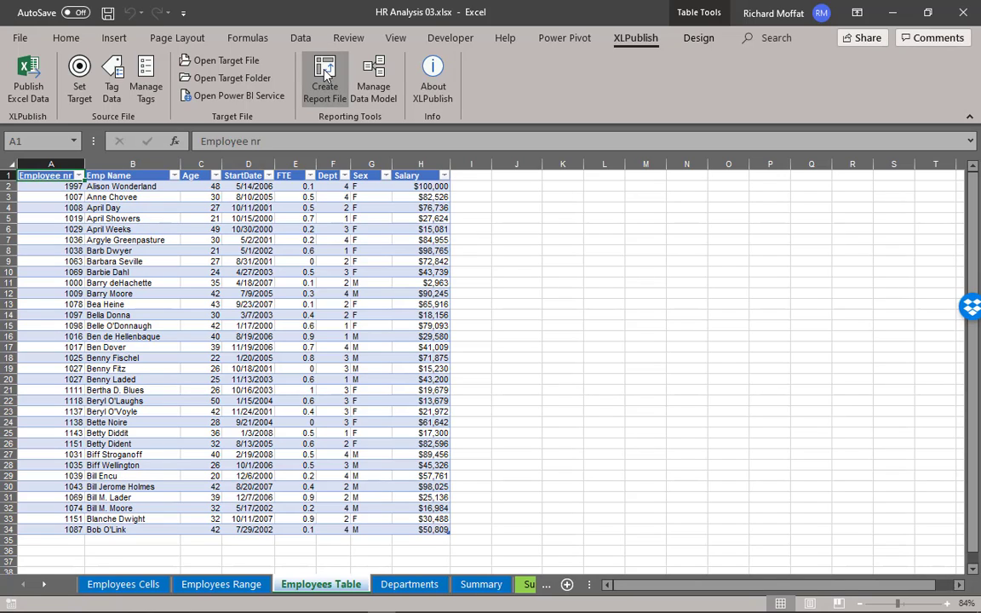
click(327, 76)
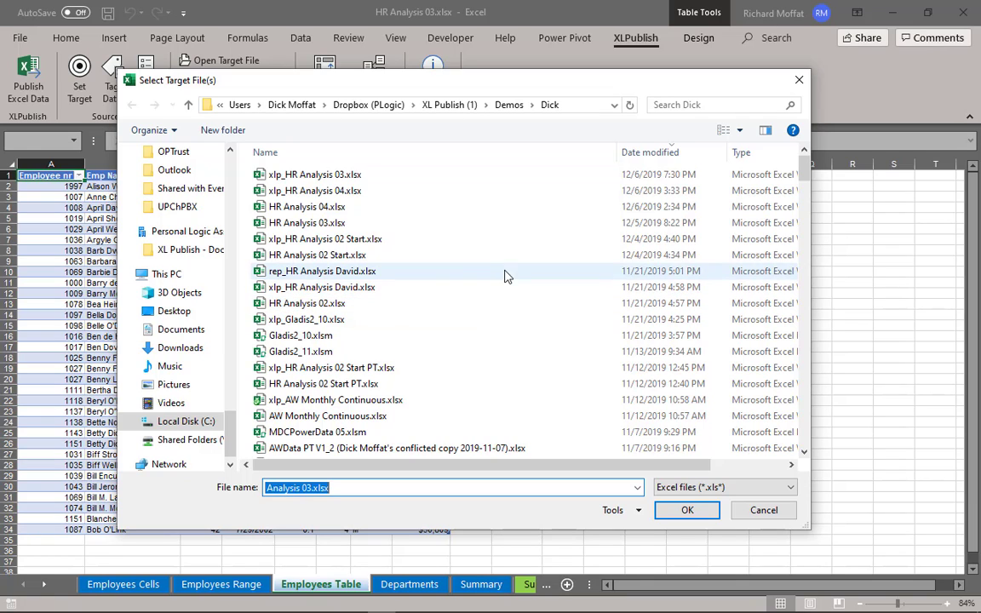
click(309, 175)
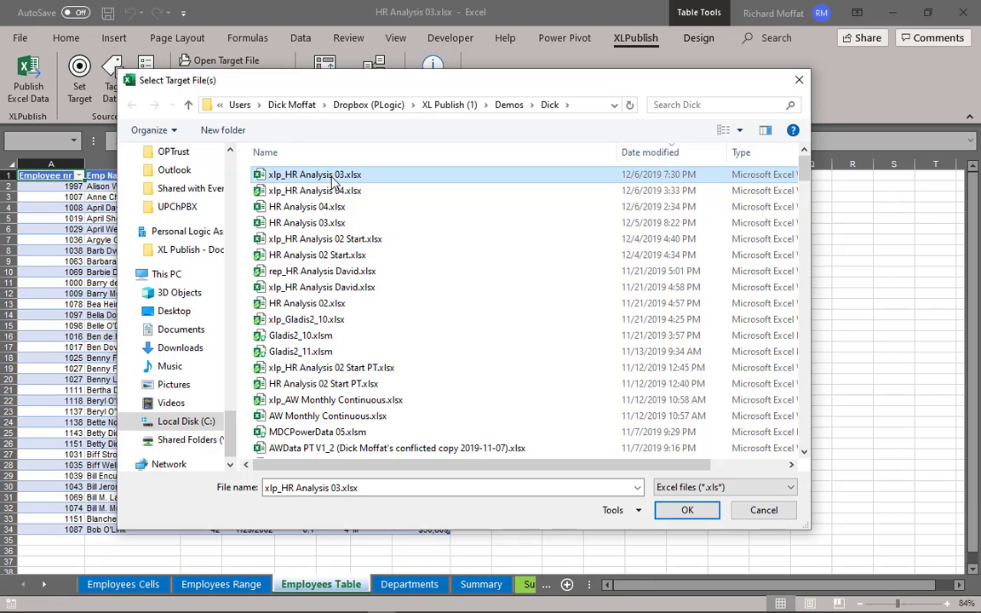
click(343, 176)
click(688, 515)
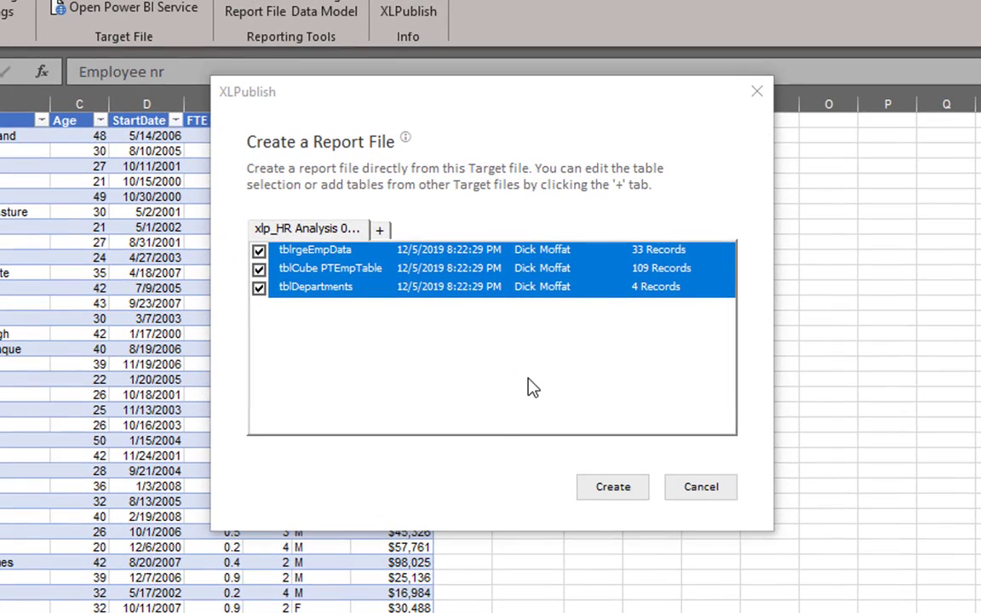
Step: Exclude tblCube PTEmpTable, create the report file from tblrgeEmpData and tblDepartments, and dismiss the summary
click(259, 269)
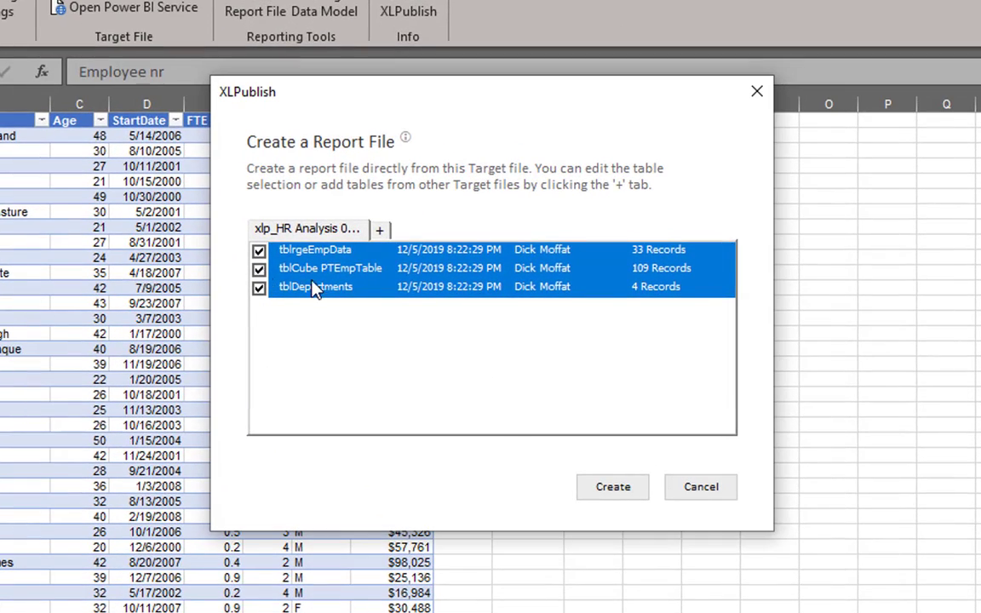
click(614, 487)
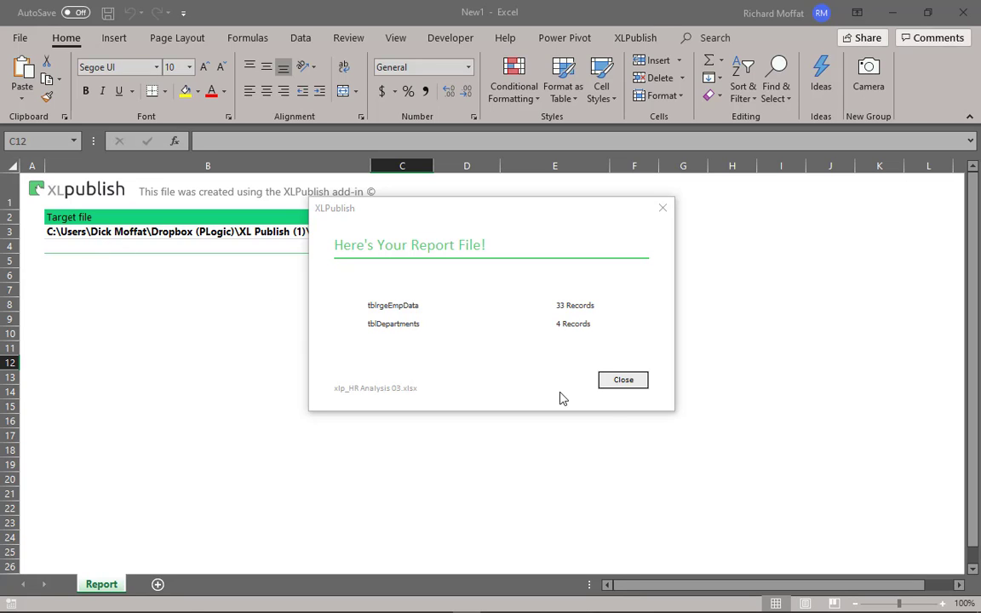
click(625, 385)
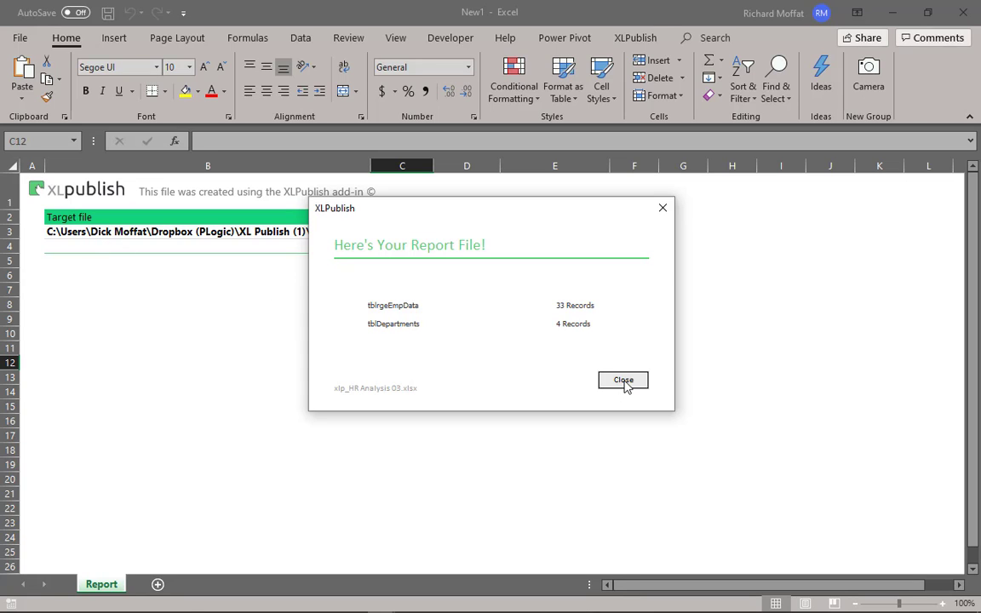
click(624, 380)
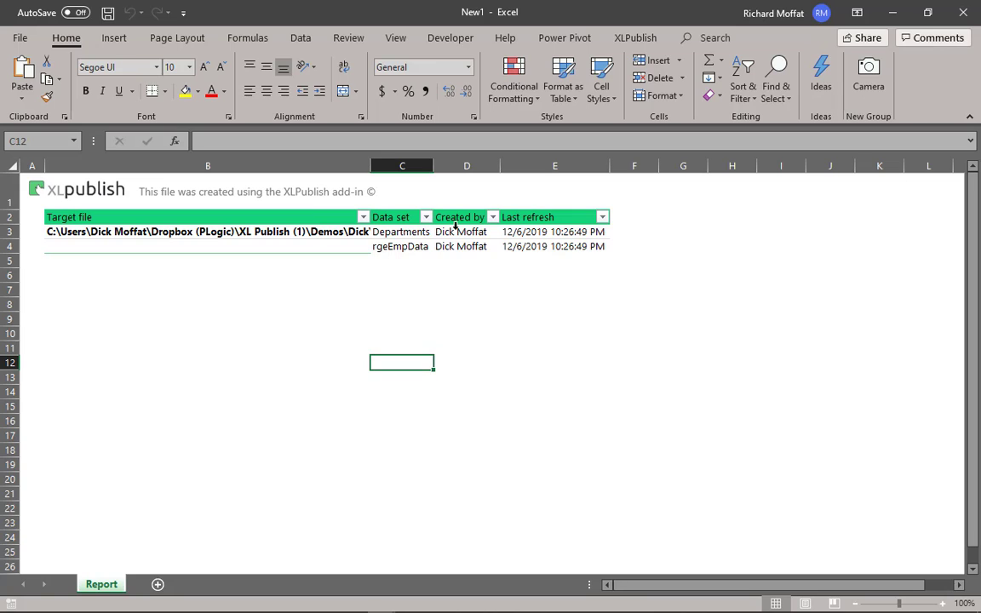
Step: Widen the Target file column on the Report sheet and review the Data set, Created by and Last refresh entries
click(260, 230)
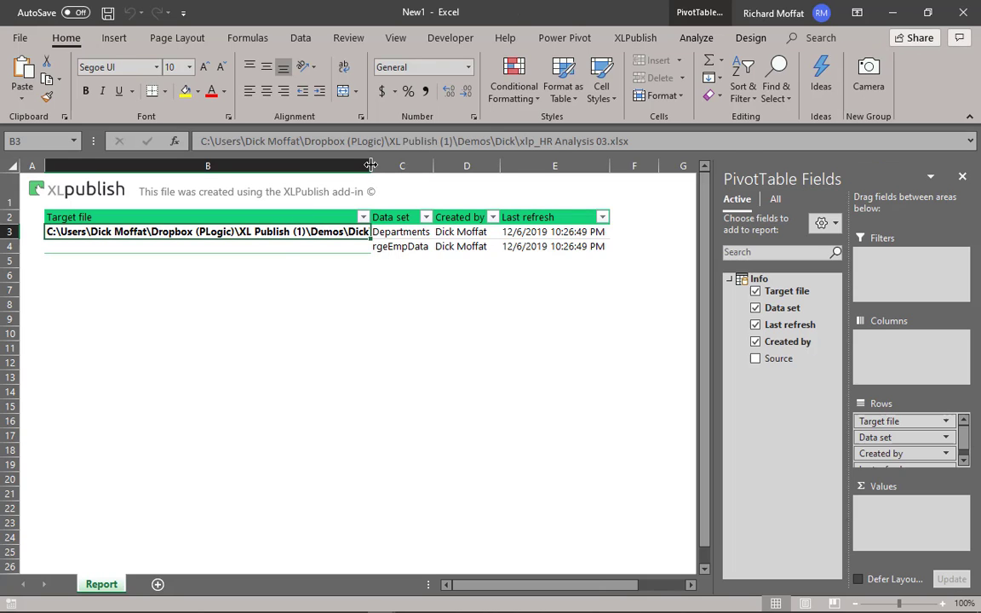
drag(370, 165, 403, 165)
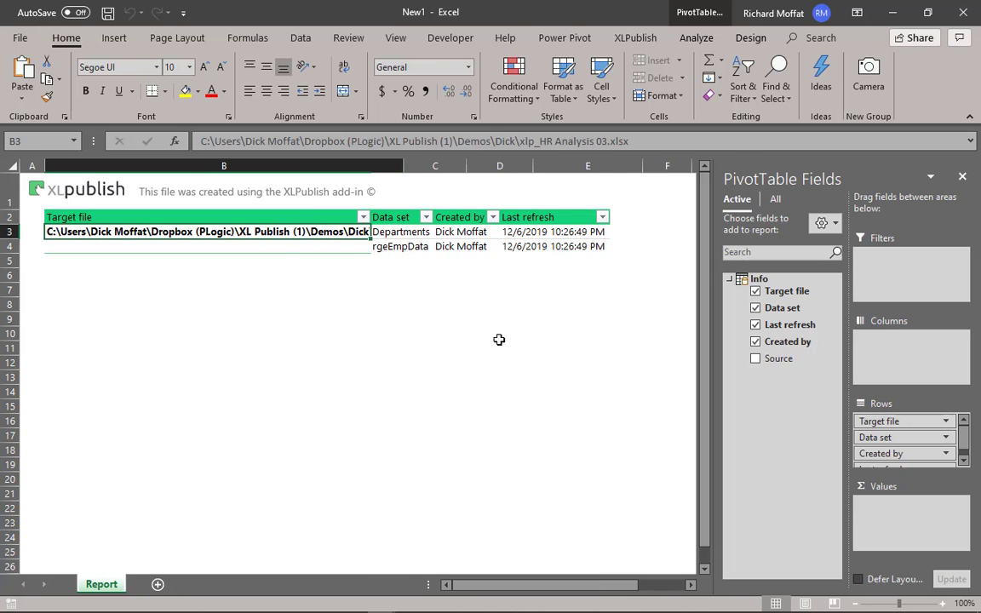
click(435, 231)
drag(435, 235, 435, 242)
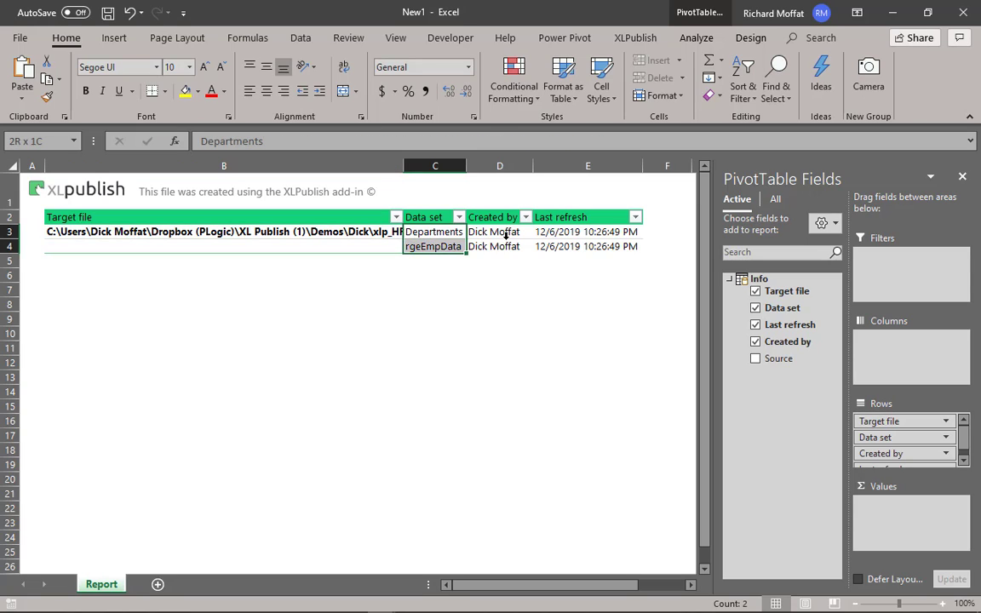
click(514, 231)
drag(514, 232, 510, 245)
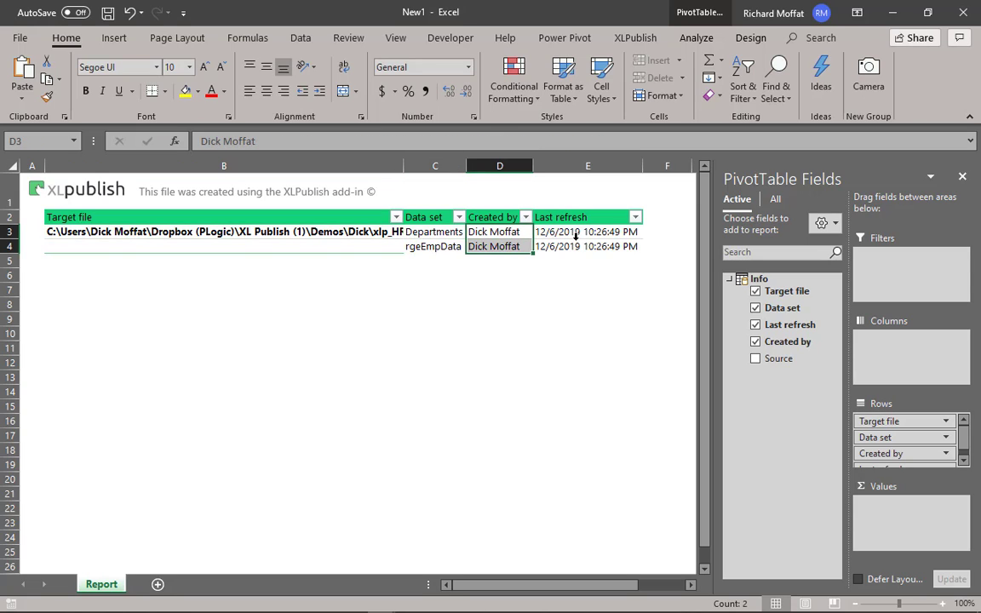
drag(577, 246, 577, 234)
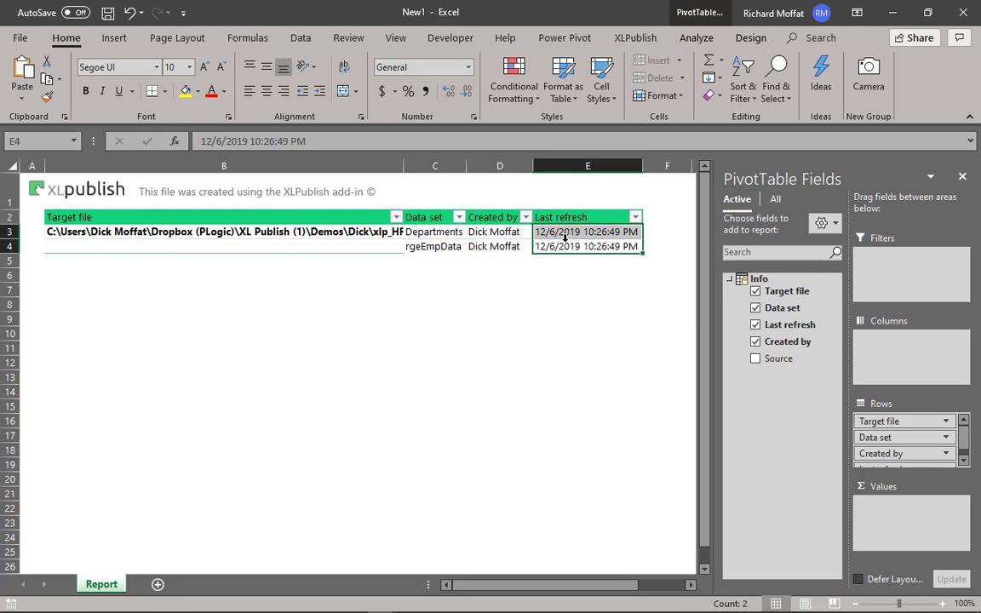
click(545, 217)
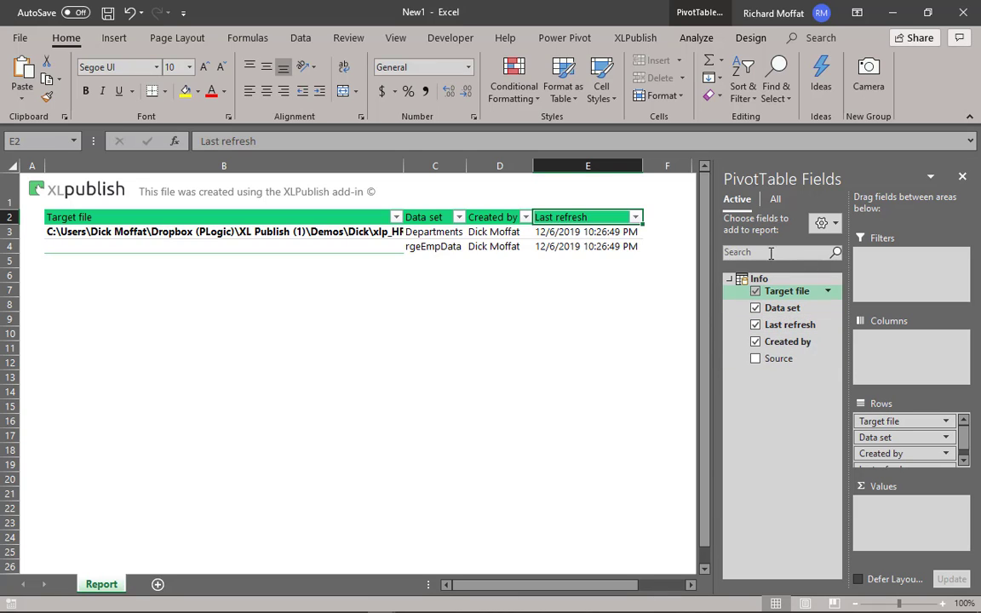
click(571, 305)
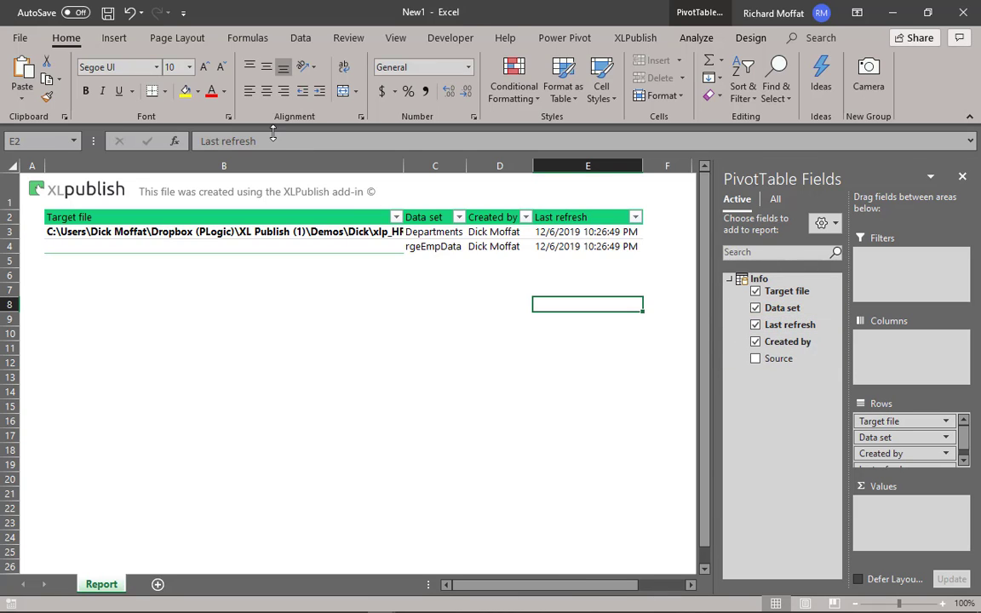
Step: Display the workbook's queries and select the Xlp_HrAnalysis03_rgeEmpData query
click(301, 39)
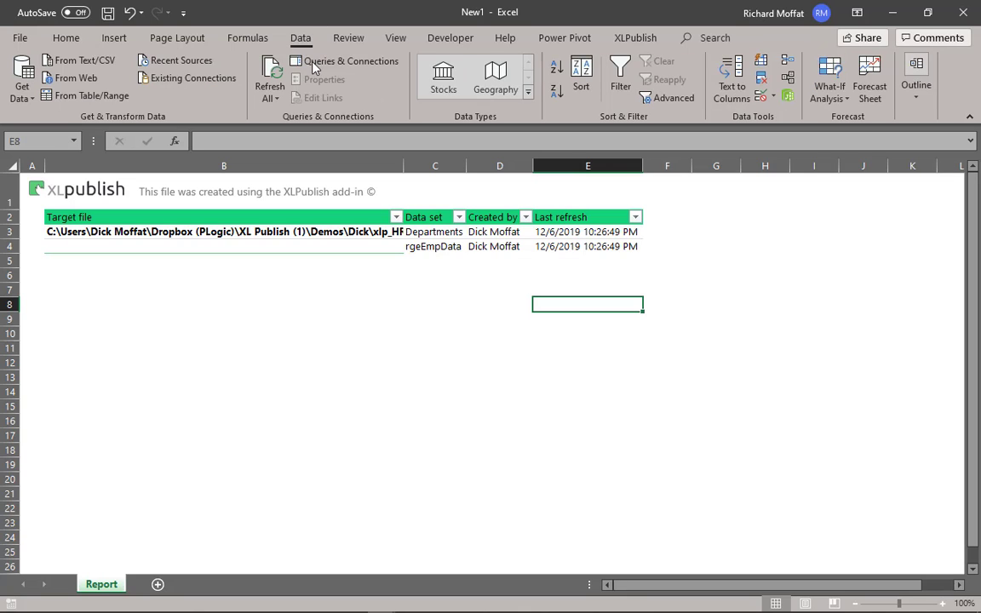
click(315, 63)
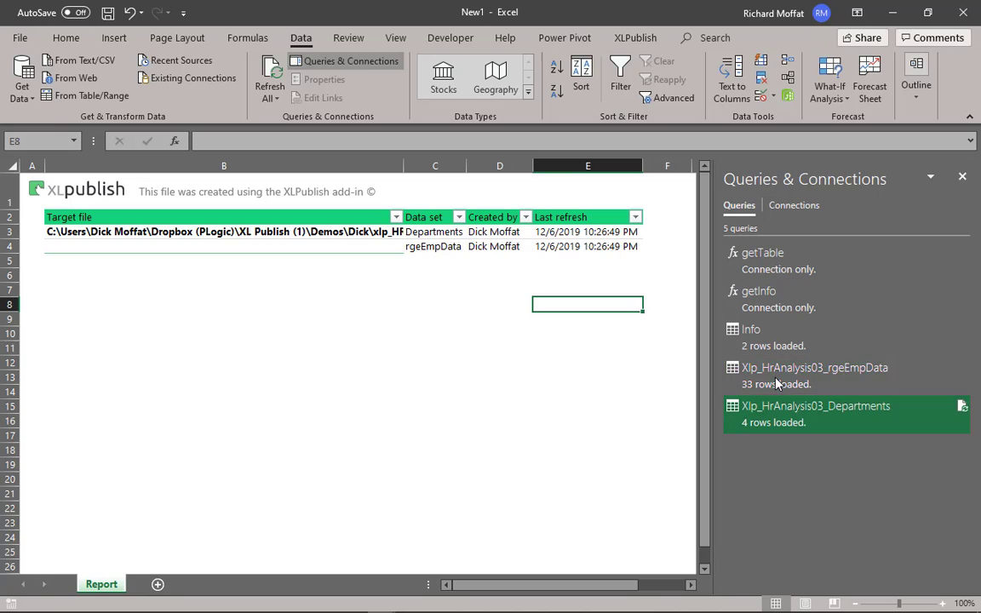
click(776, 383)
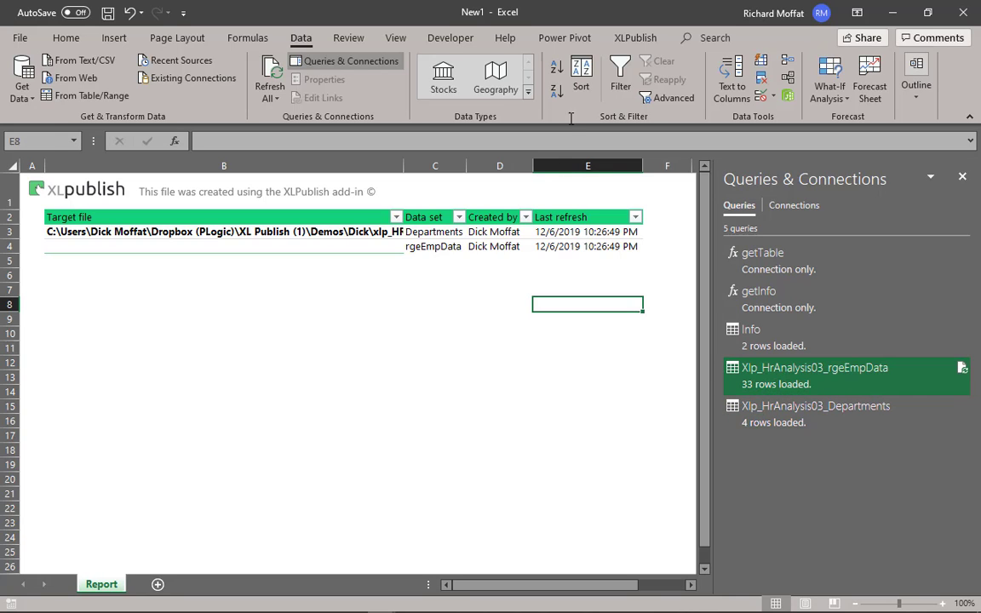
Step: Open the data model in Power Pivot and step through the measures of the Xlp_HrAnalysis03_rgeEmpData table to examine their formulas
click(563, 38)
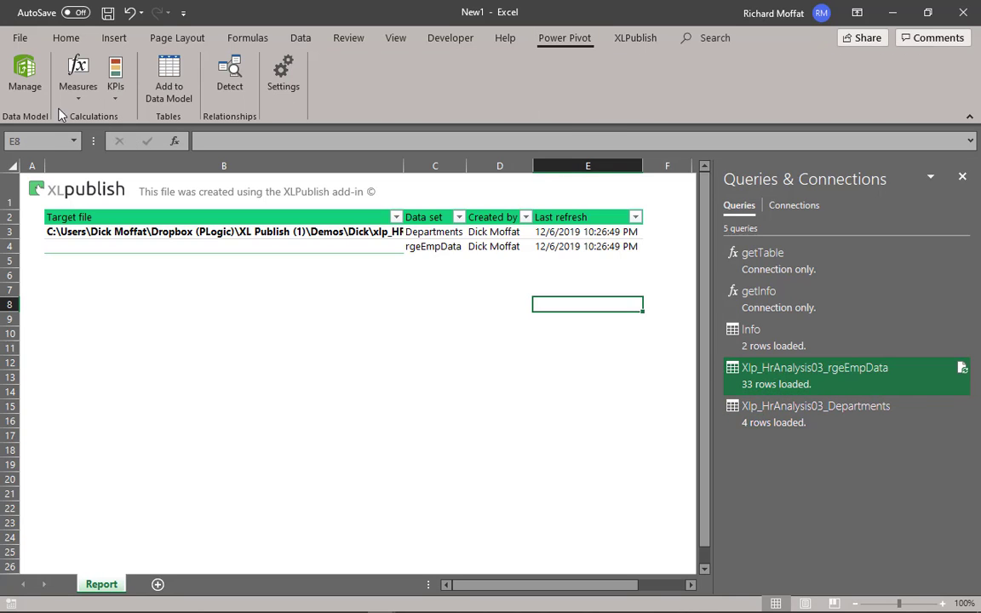
click(25, 75)
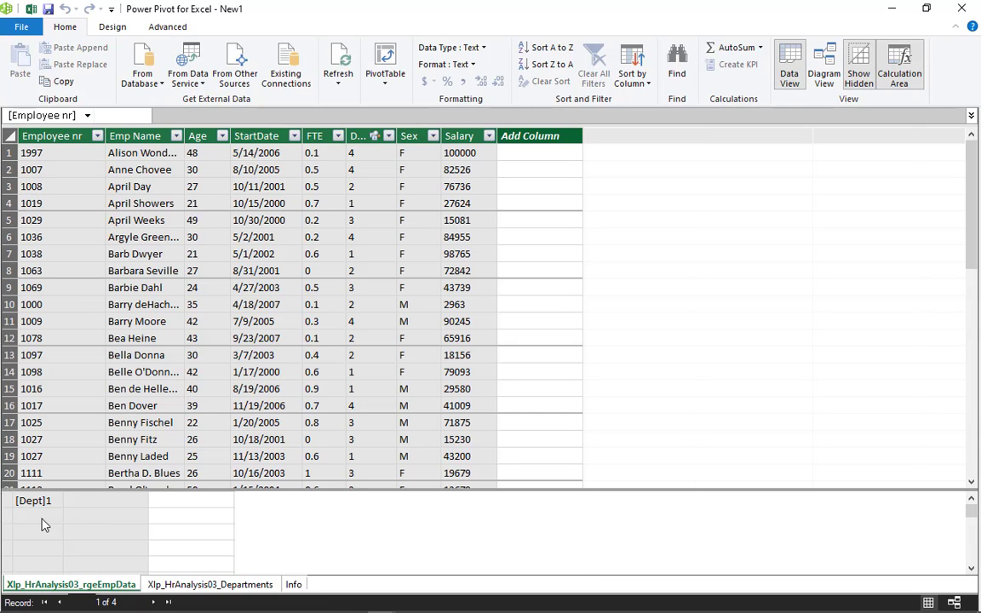
click(43, 518)
key(Down)
key(Down)
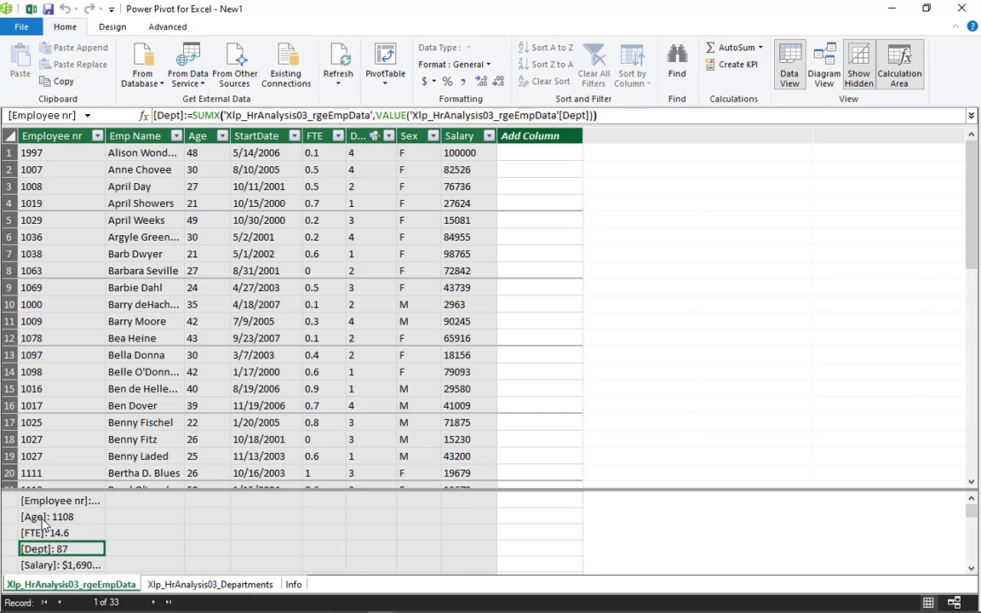
key(Down)
key(Up)
key(Up)
key(Up)
key(Up)
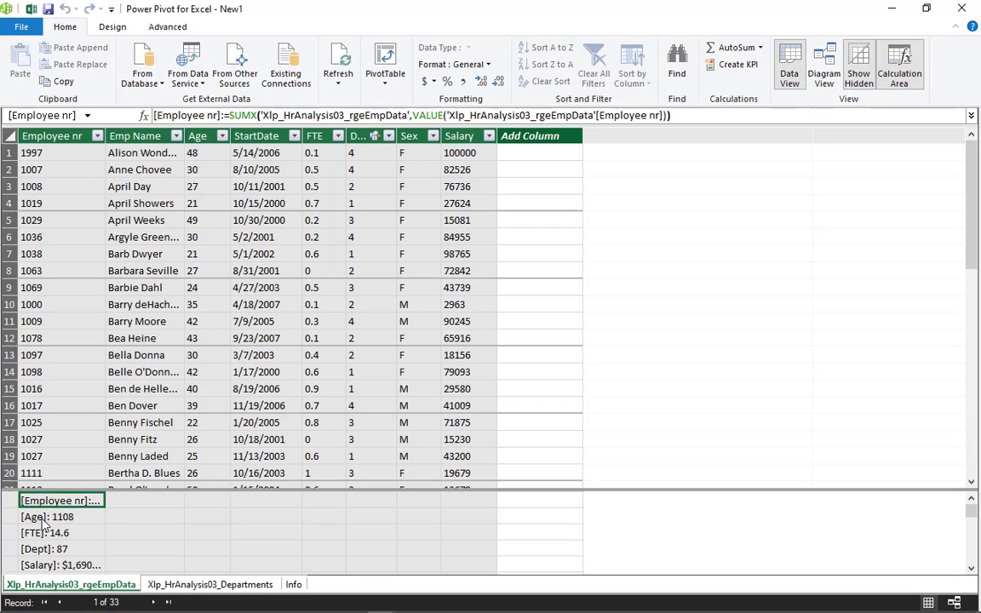
Step: Select the Salary measure, widen the Employee nr column to show the measures in full, and switch back to the Excel workbook
click(46, 566)
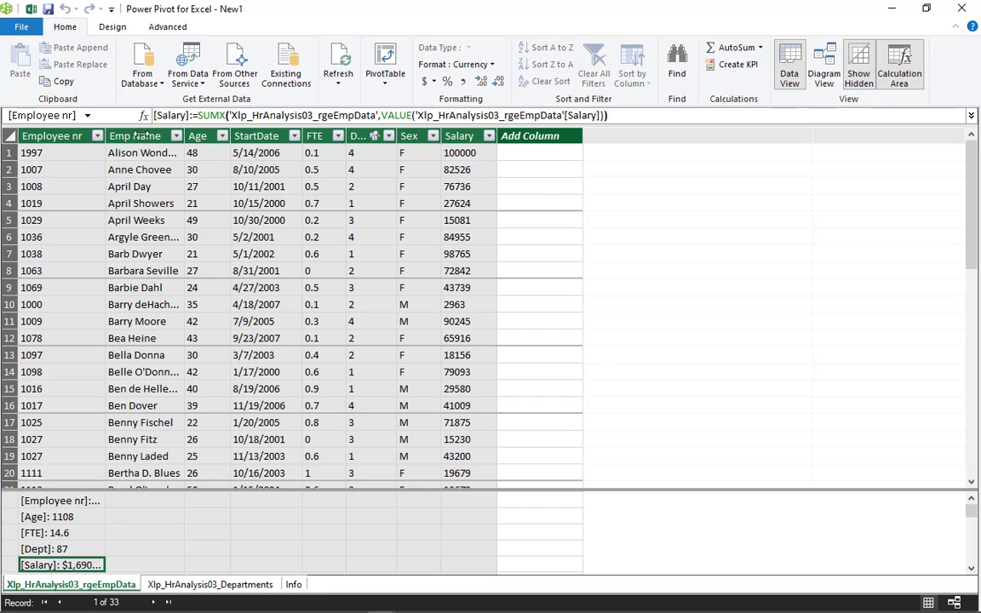
drag(104, 136, 148, 136)
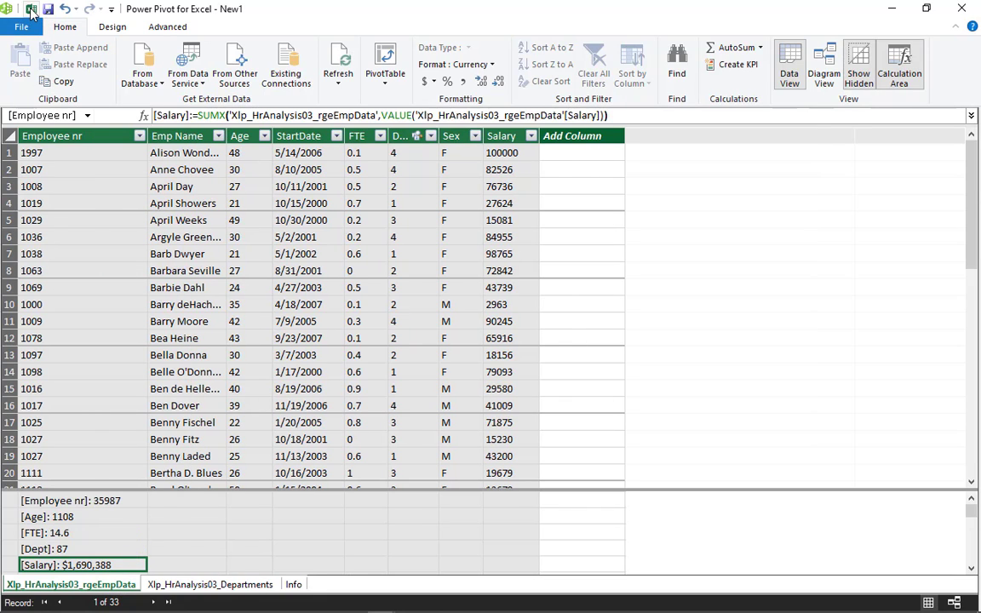
click(30, 11)
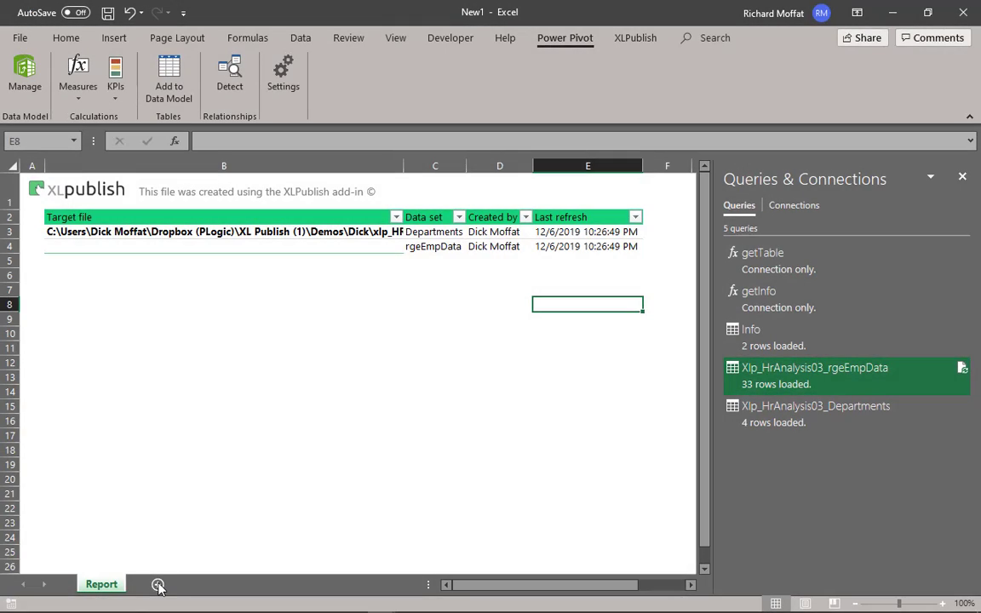
Step: Add a new worksheet and insert a PivotTable at Sheet1!$A$1 based on this workbook's Data Model
click(158, 586)
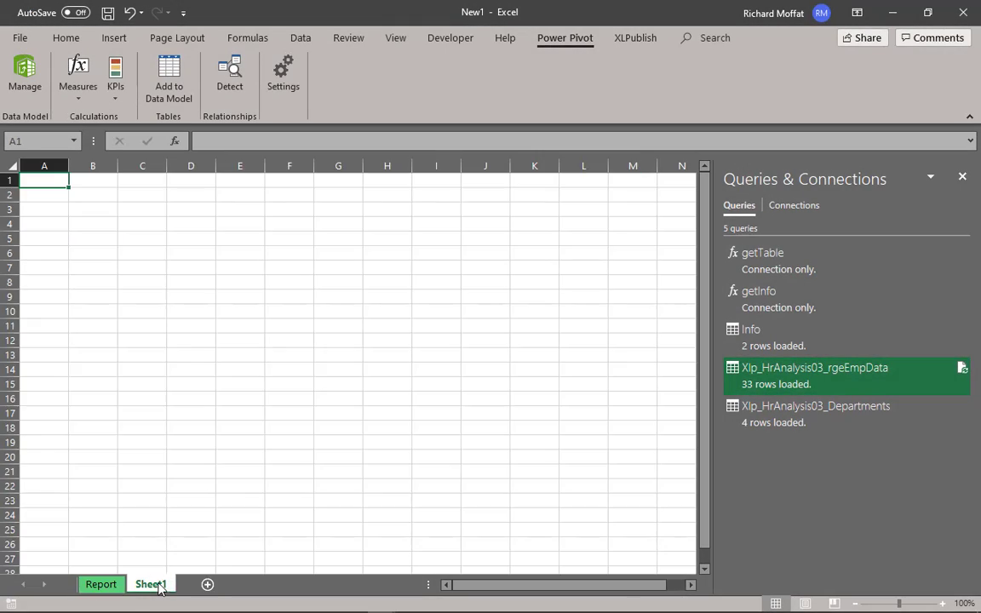
click(114, 38)
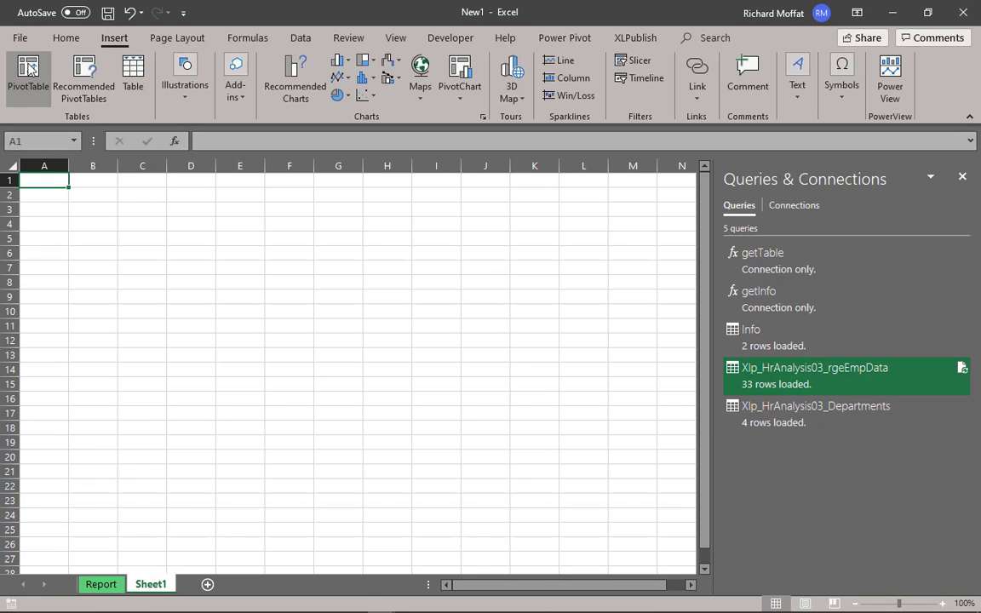
click(29, 68)
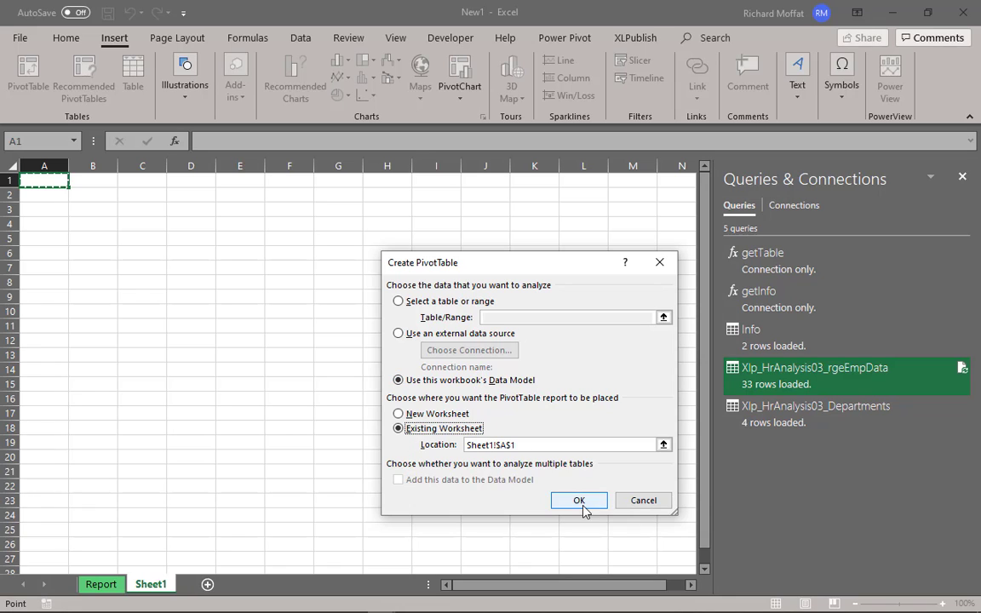
click(579, 501)
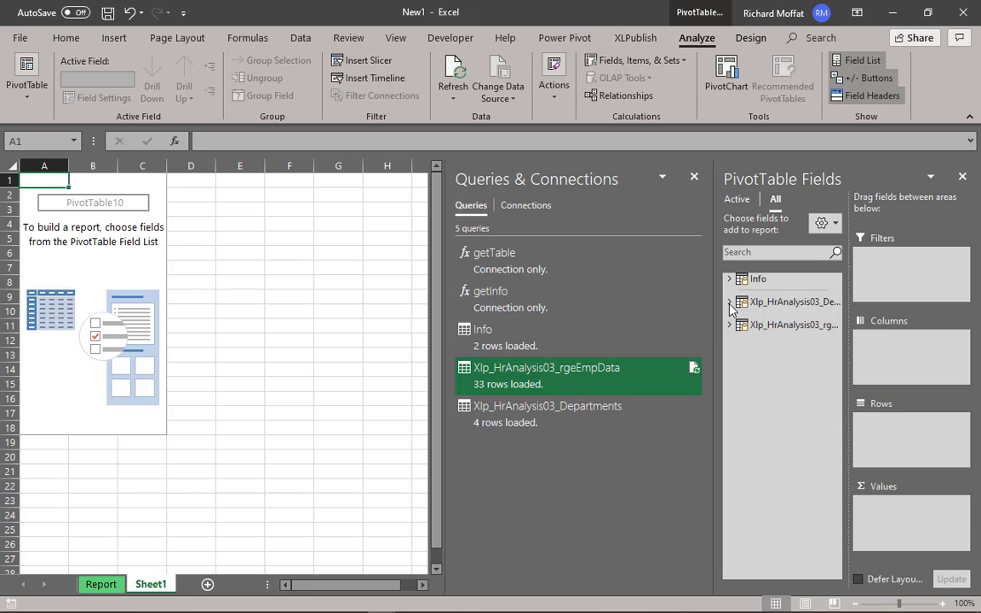
Step: Show Department in the PivotTable's rows with the [Salary] measure as values, and close the PivotTable Fields and Queries & Connections panes
click(729, 303)
click(755, 331)
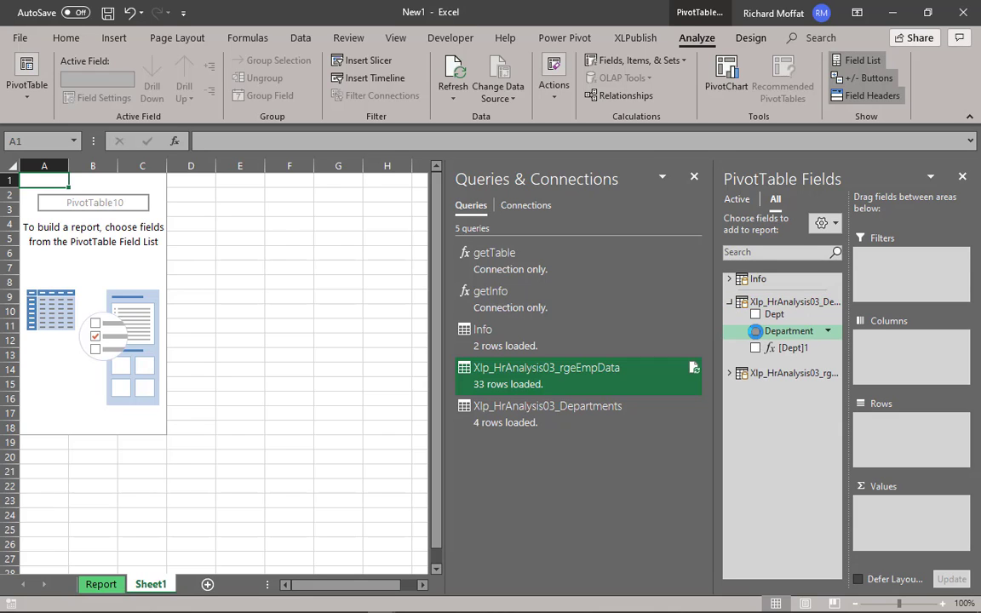
click(729, 373)
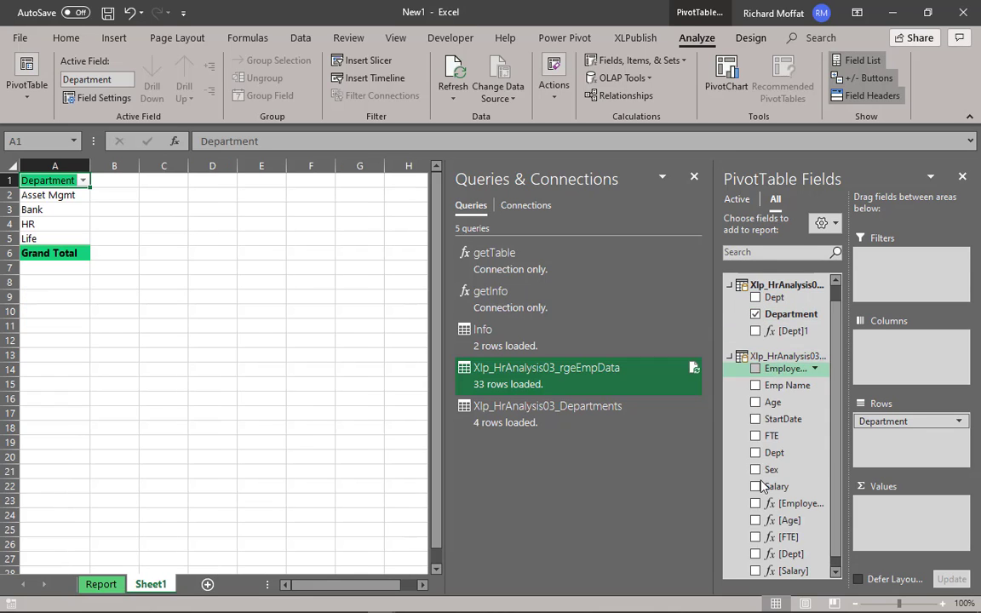
click(754, 570)
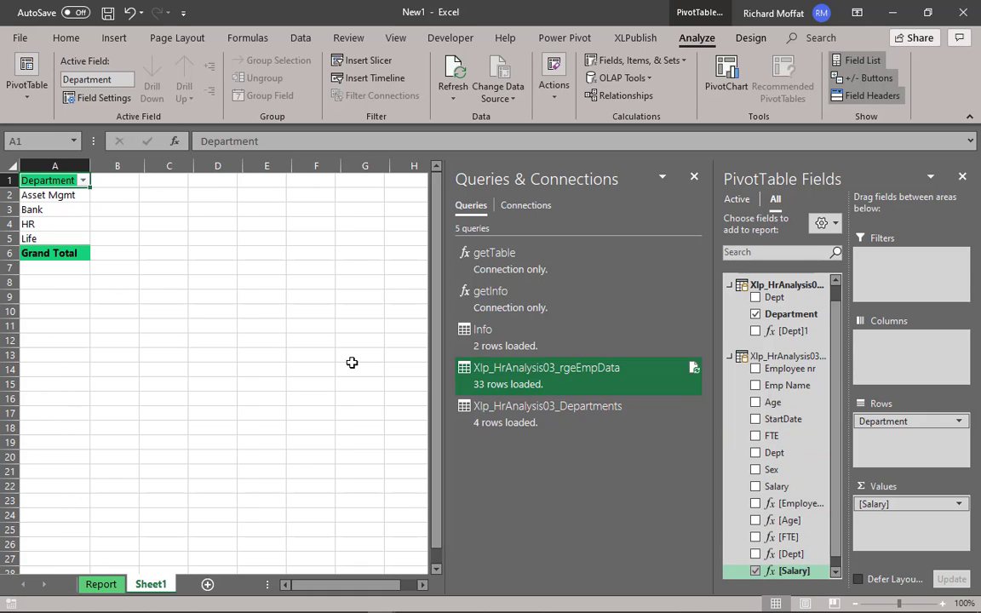
click(122, 195)
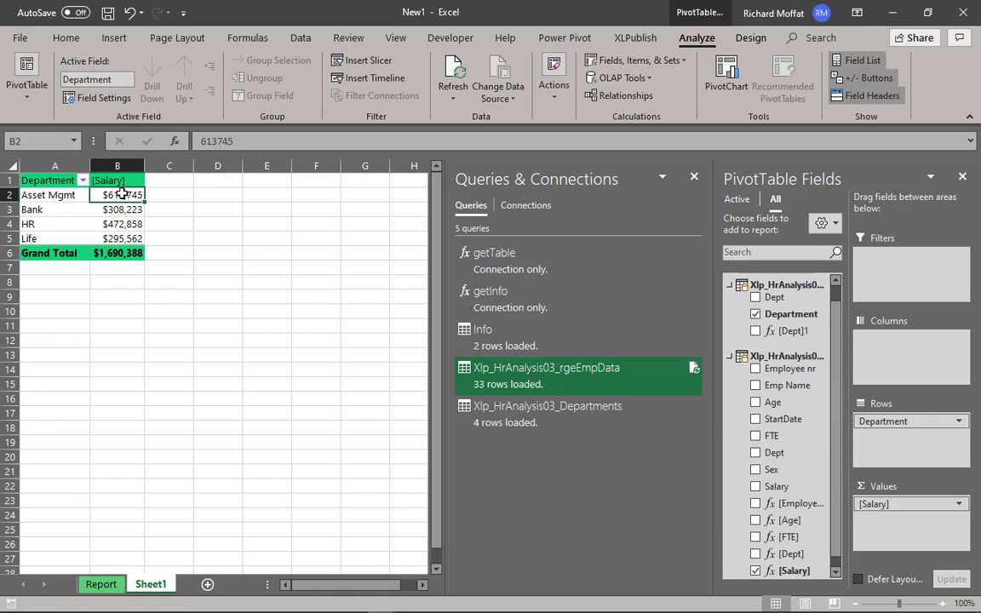
click(963, 178)
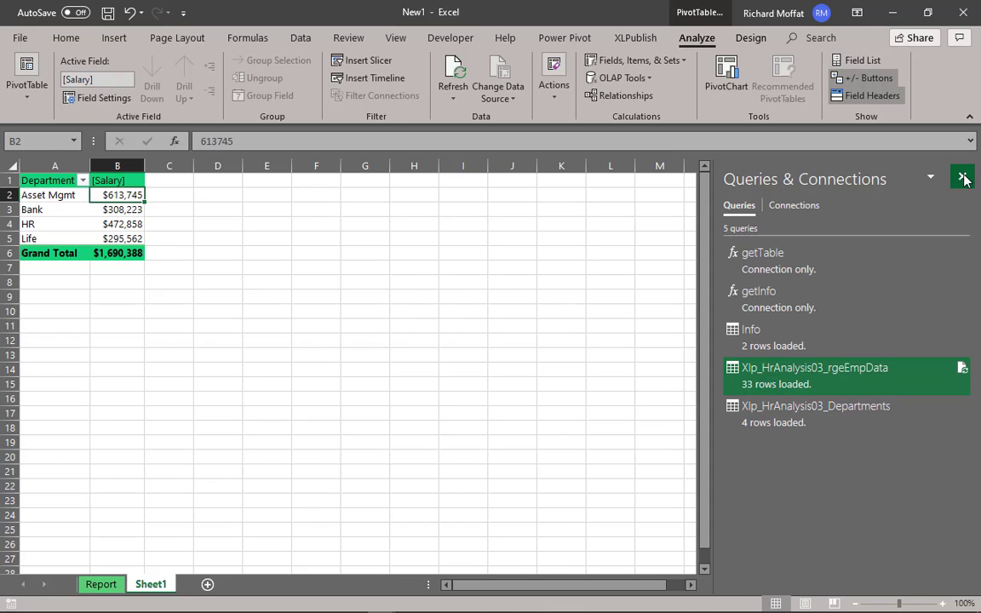
click(962, 178)
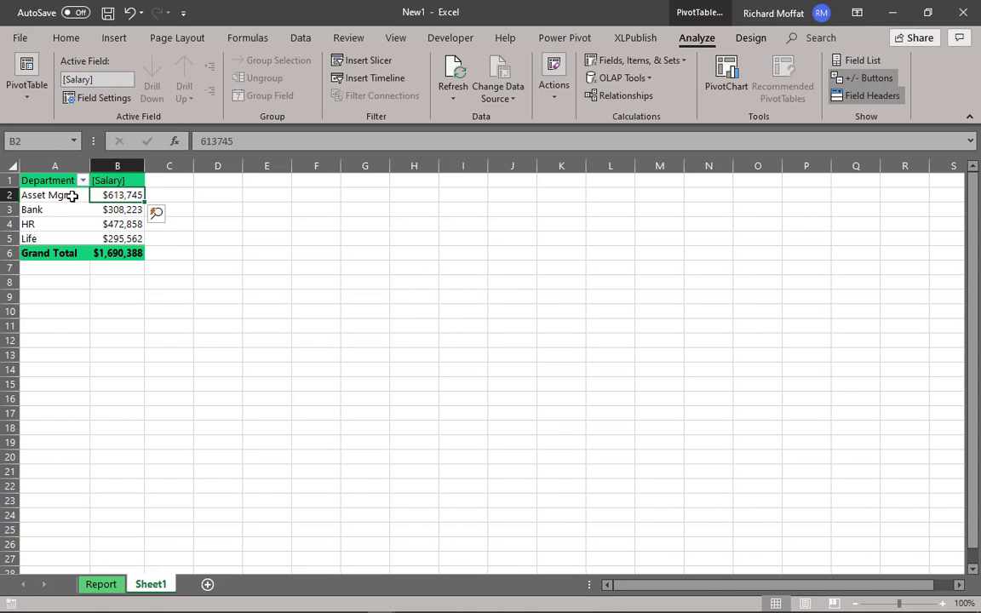
Step: Insert a default column PivotChart of [Salary] by Department from the PivotTable
click(72, 196)
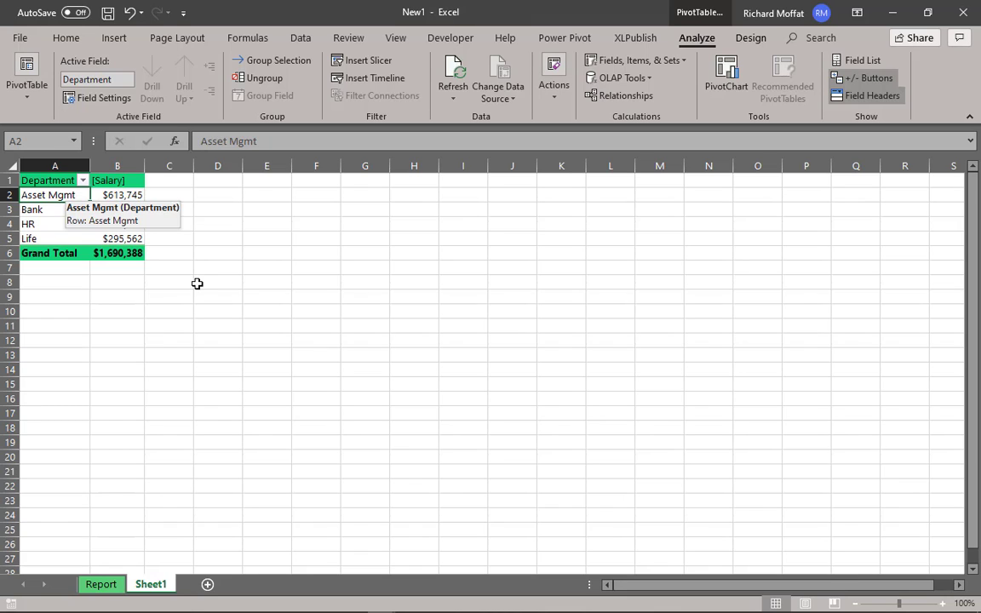
click(122, 40)
click(462, 107)
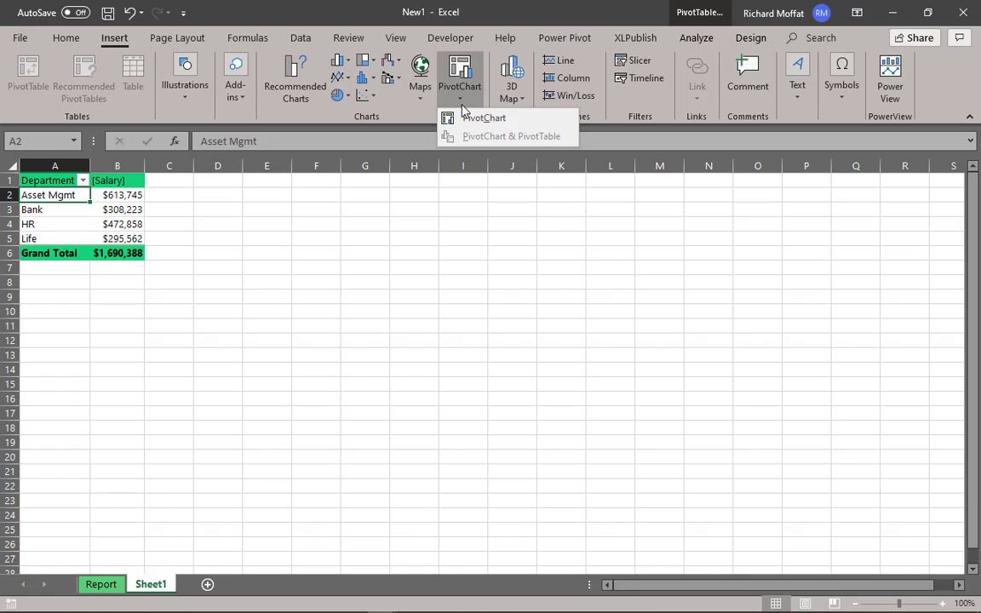
click(473, 119)
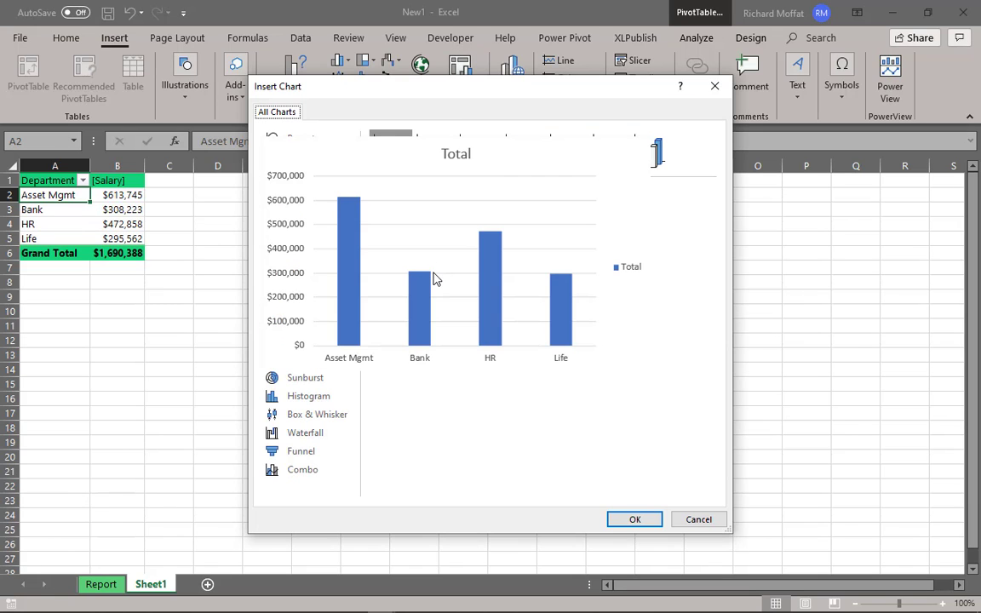
click(636, 519)
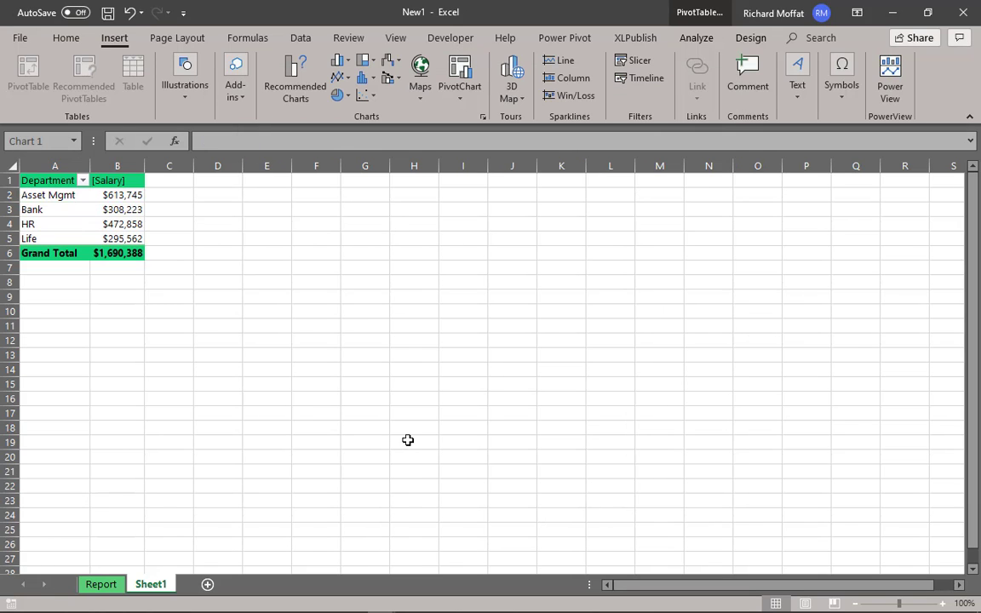
click(58, 274)
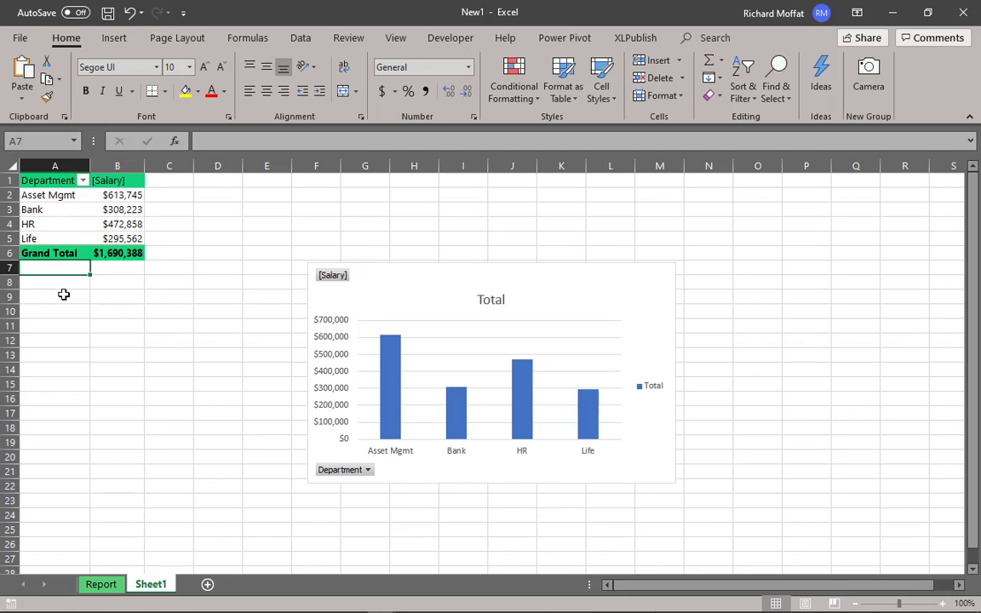
Step: Start saving the workbook as a new file and browse to the author's own folder under XL Publish (1) > Demos
click(20, 38)
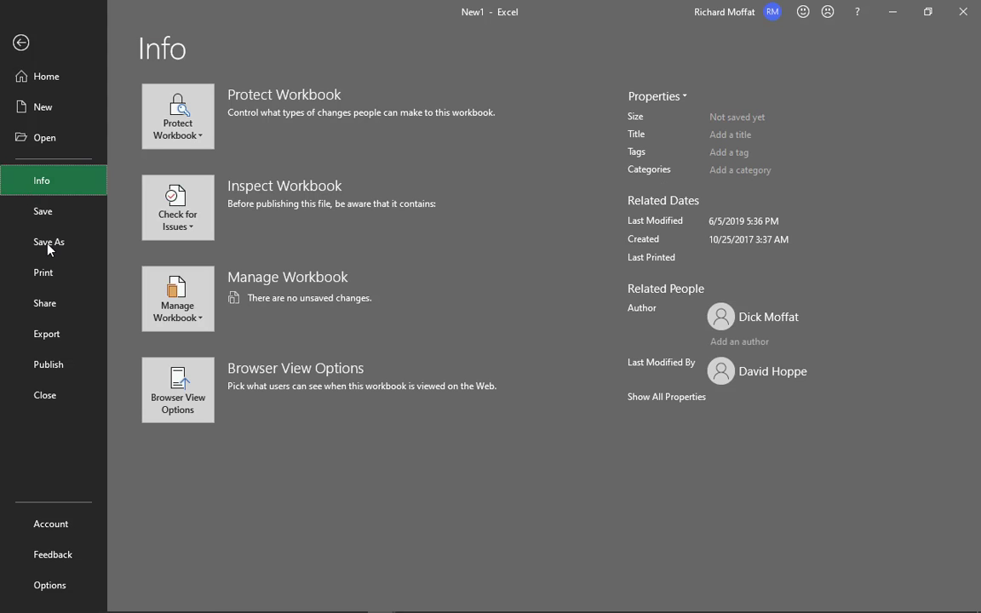
click(49, 245)
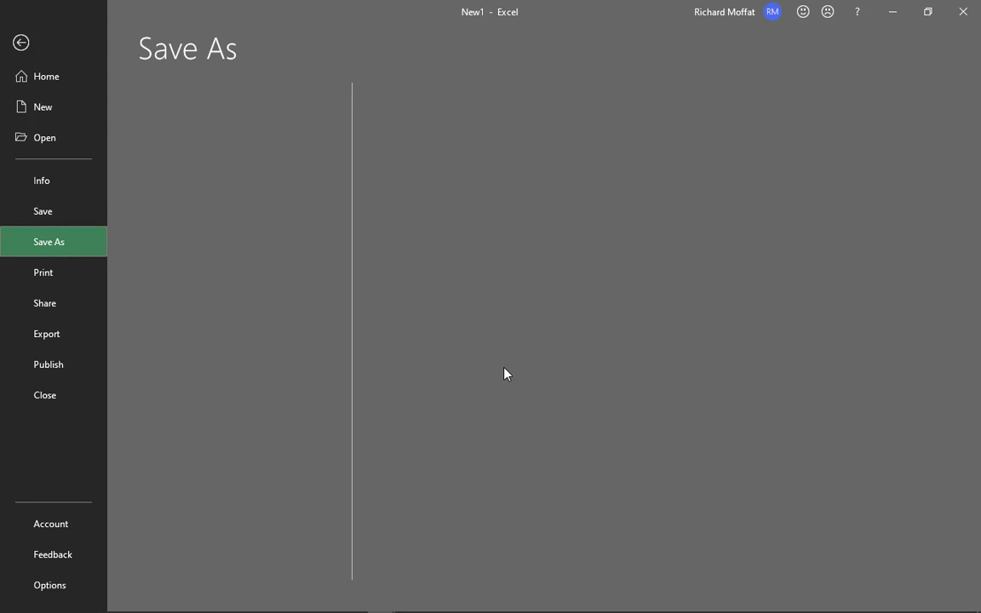
click(195, 389)
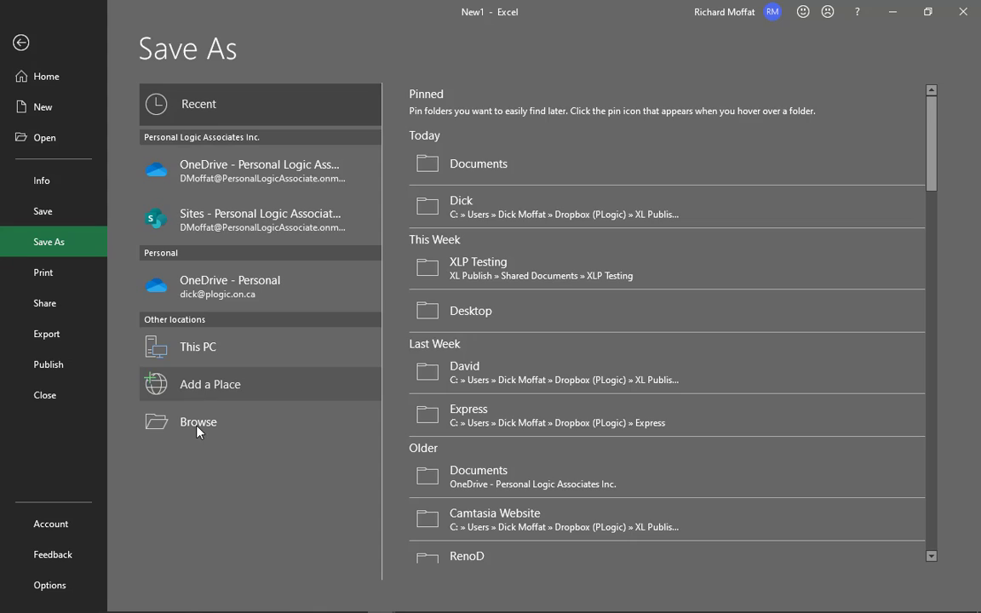
click(196, 427)
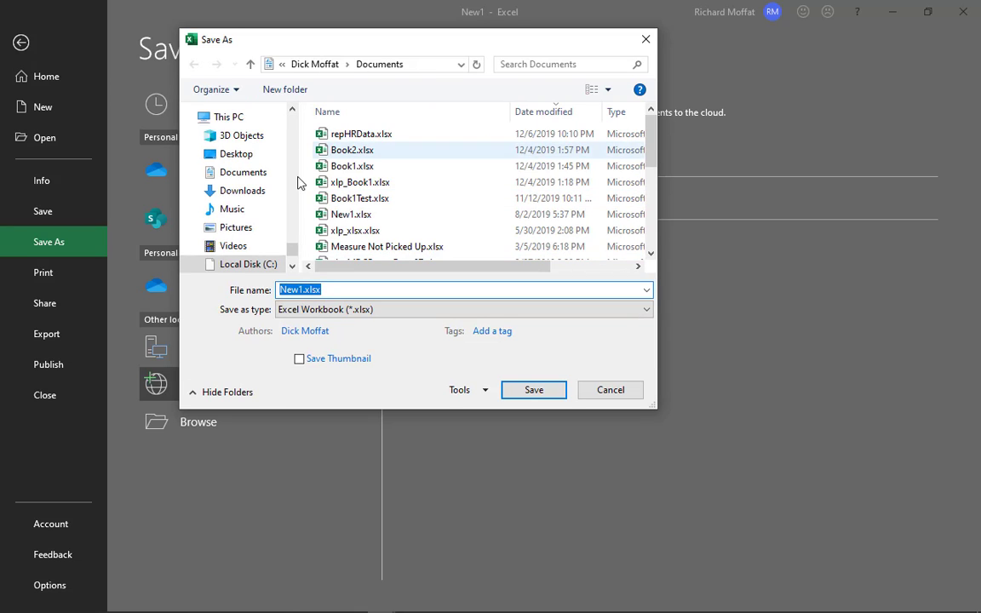
scroll(298, 160, up, 3)
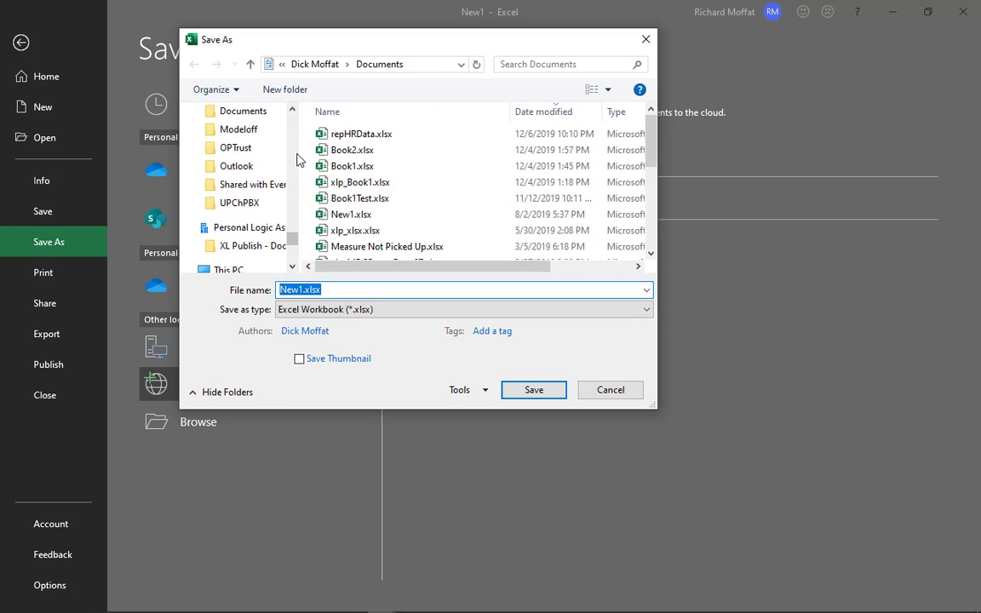
scroll(298, 159, up, 3)
click(245, 149)
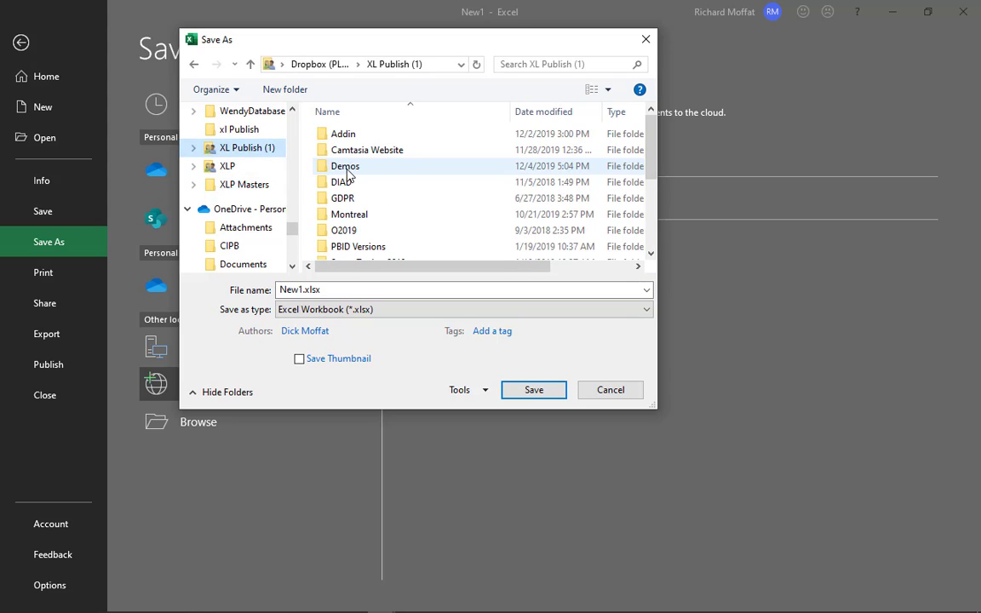
double_click(345, 168)
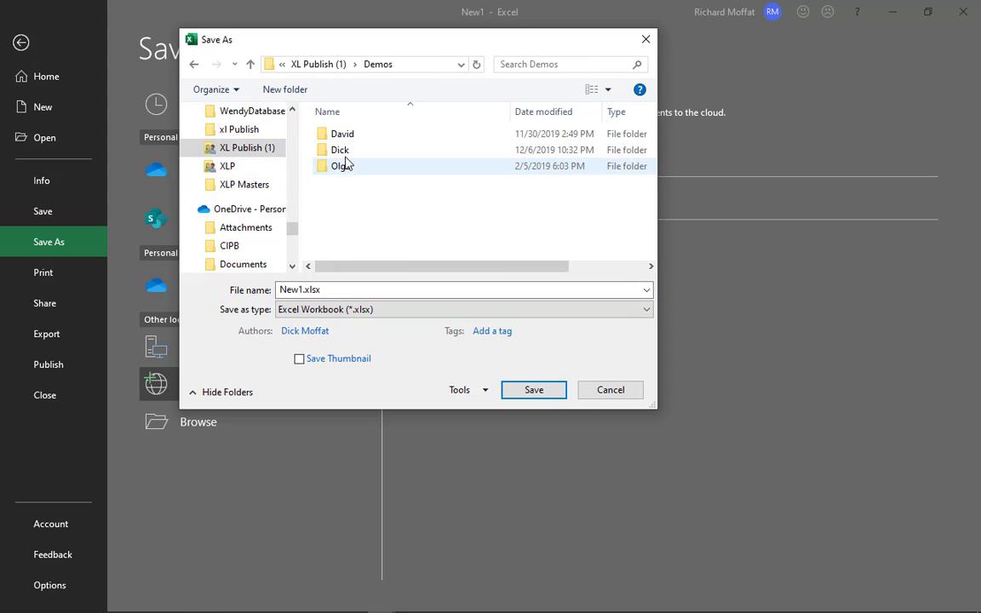
click(344, 157)
Step: Name the file repHRData01.xlsx and save it as an Excel Workbook in the chosen folder
click(305, 290)
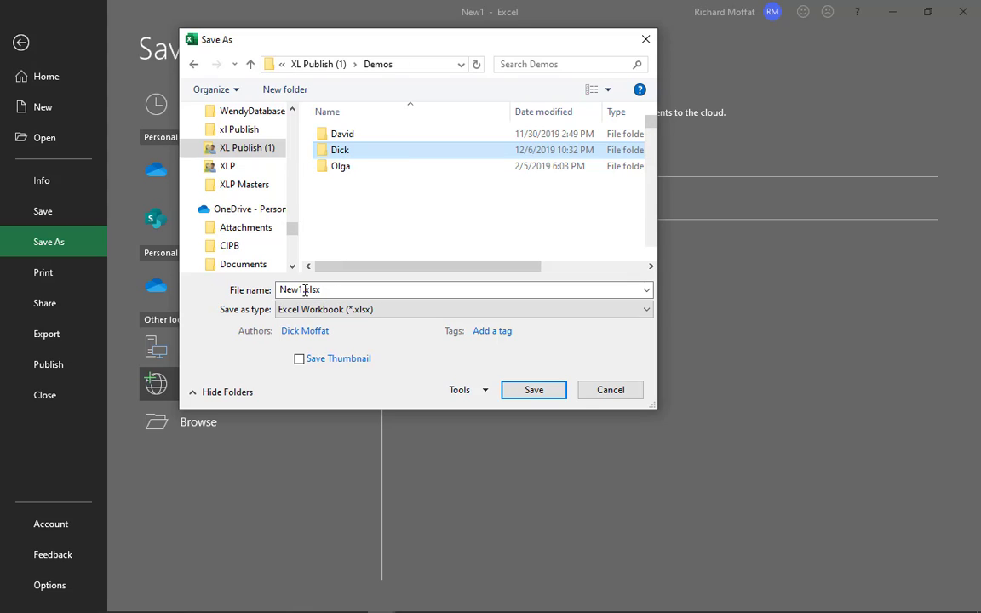
key(BackSpace)
key(BackSpace)
key(BackSpace)
key(BackSpace)
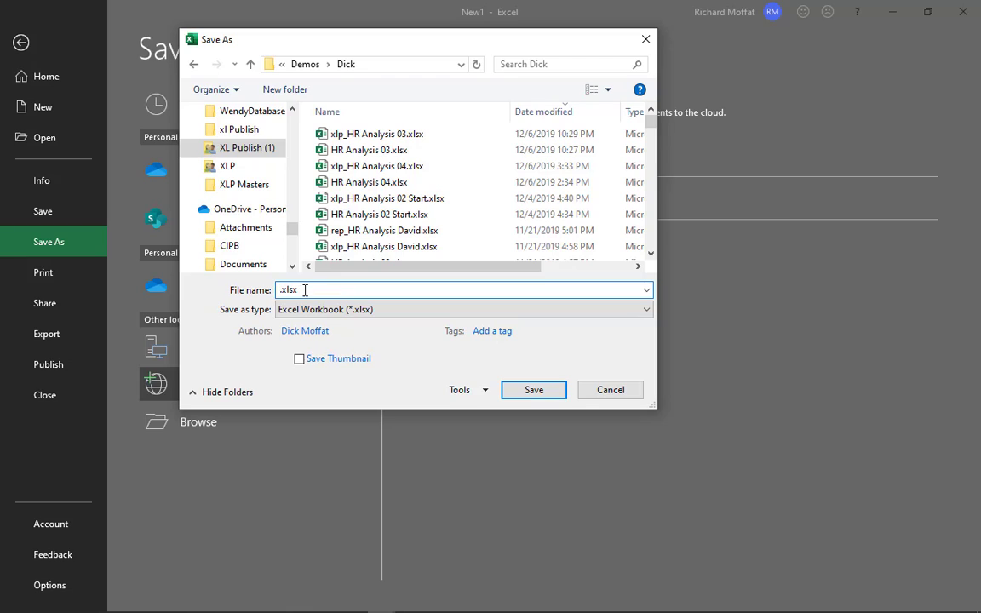
text(repHRData01)
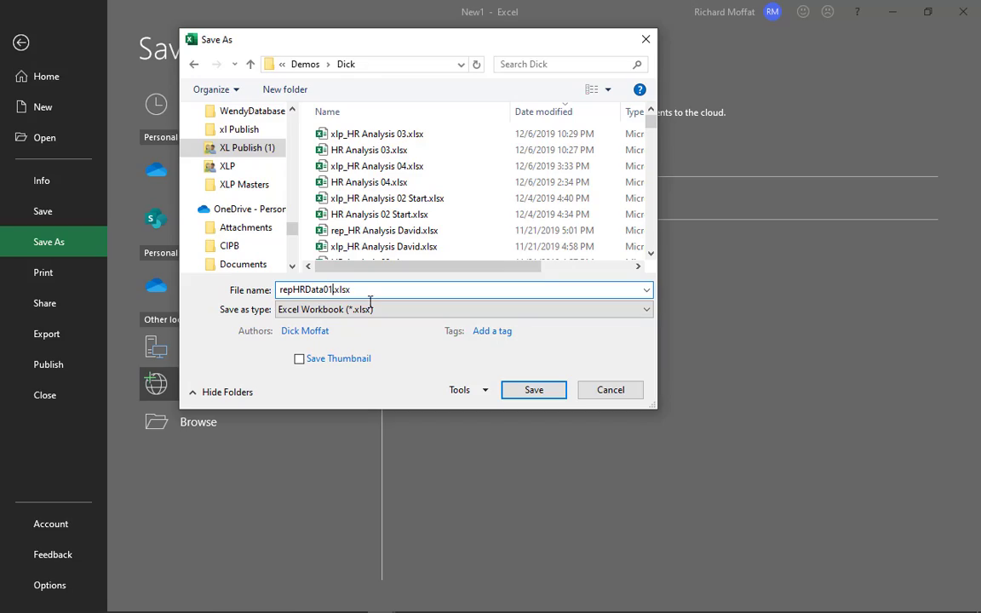
click(534, 391)
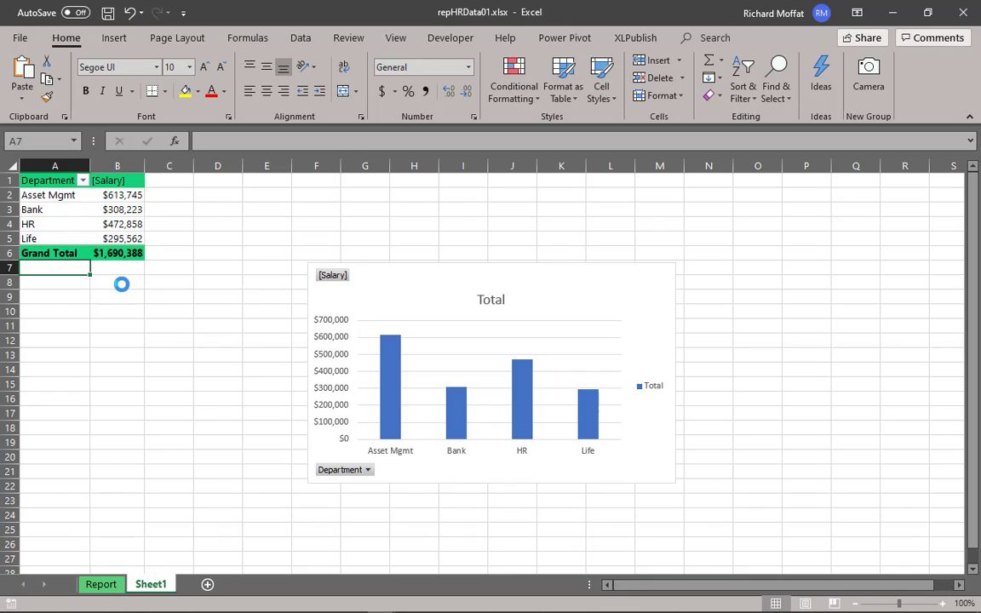
click(122, 284)
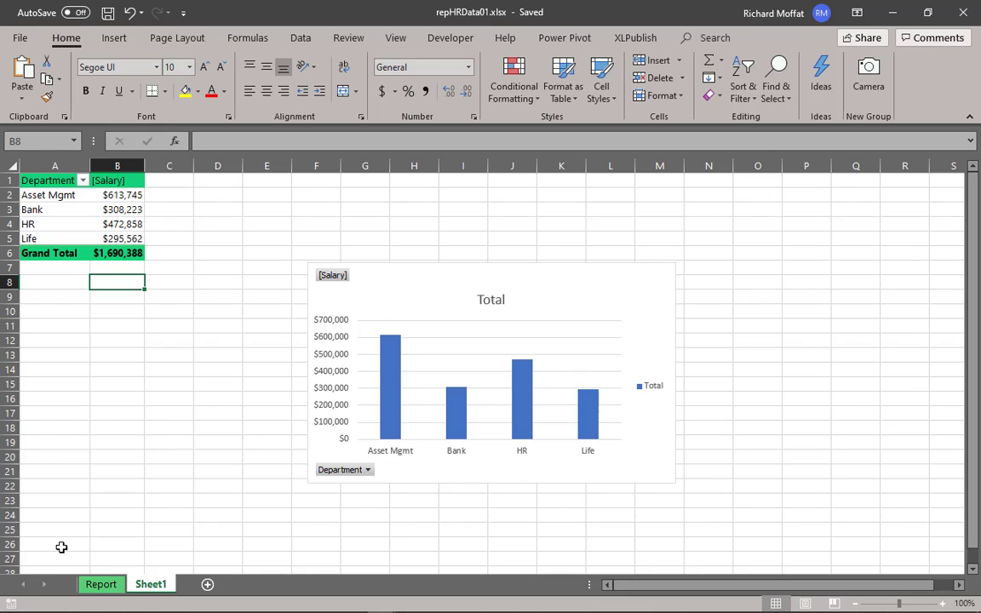
Step: Display the Report sheet and refresh all of the workbook's data connections
click(102, 585)
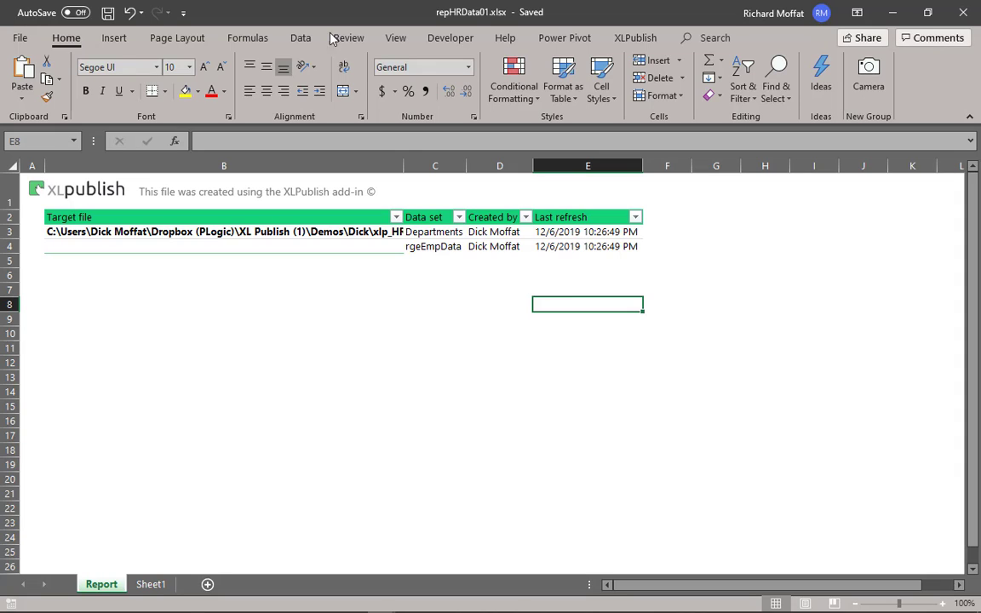
click(303, 39)
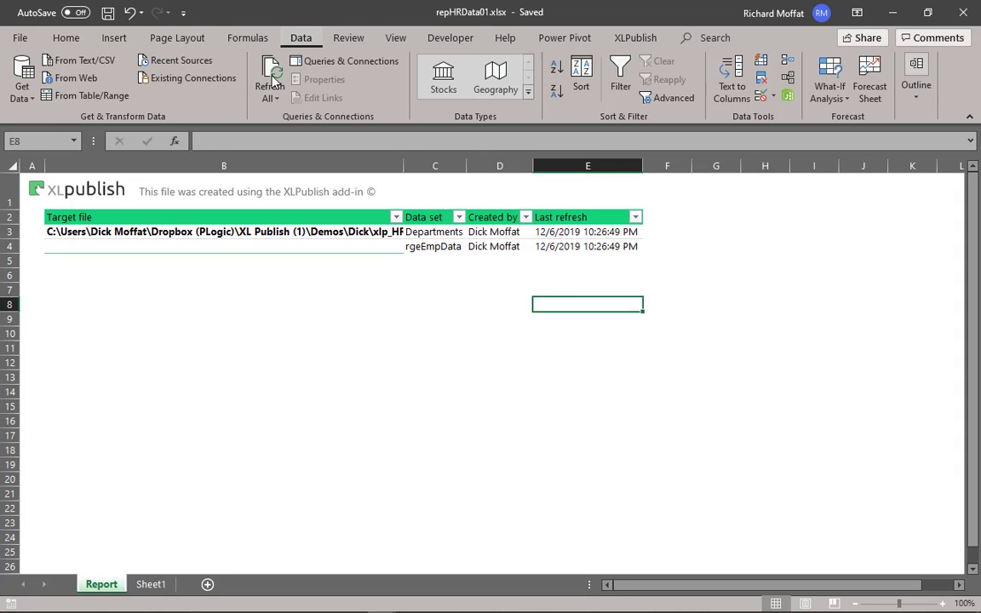
click(272, 81)
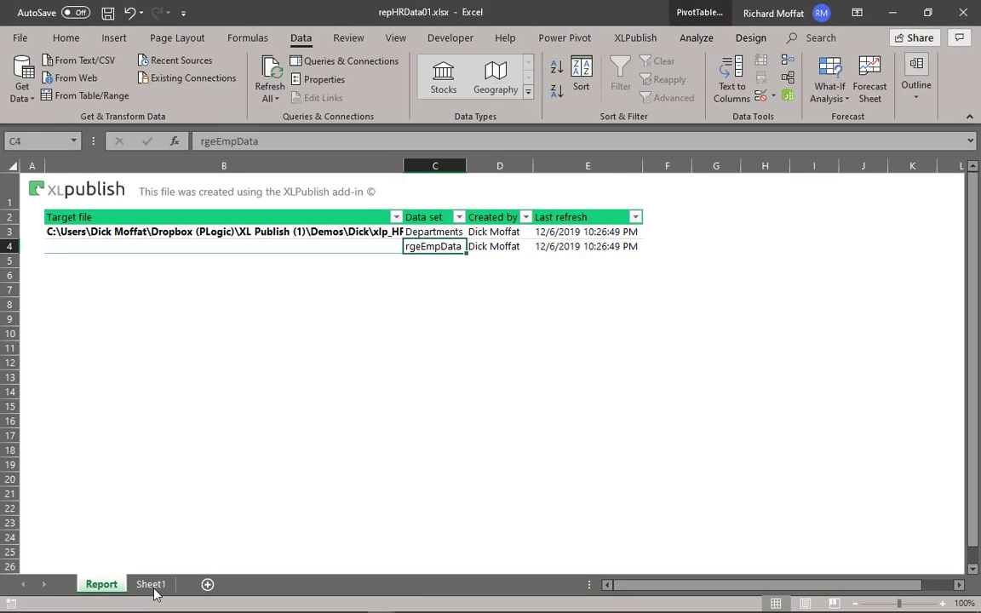
Step: Examine the Asset Mgmt salary value in the PivotTable on Sheet1
click(153, 588)
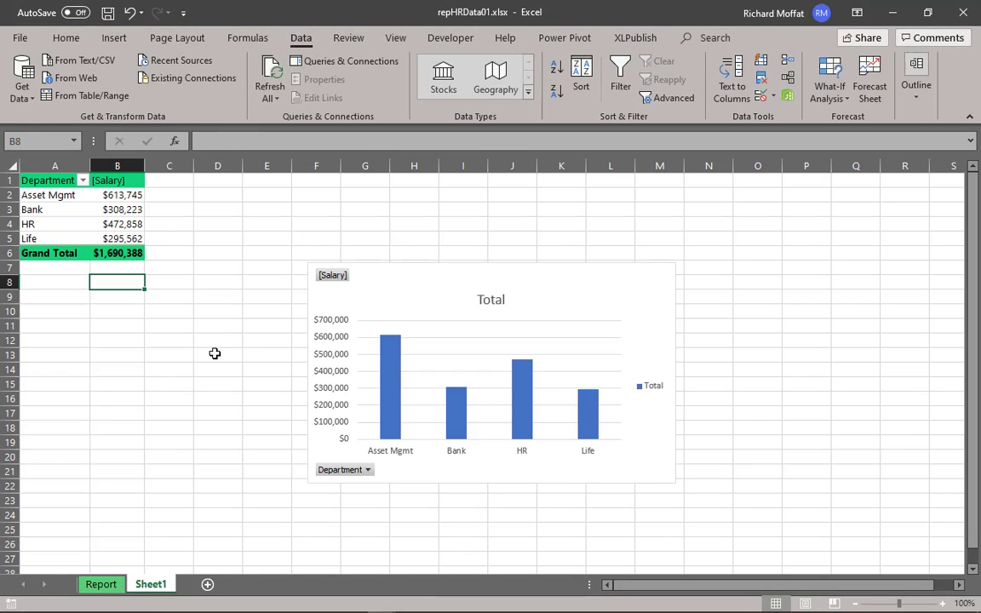
key(Up)
key(Up)
key(Up)
key(Up)
key(Up)
key(Up)
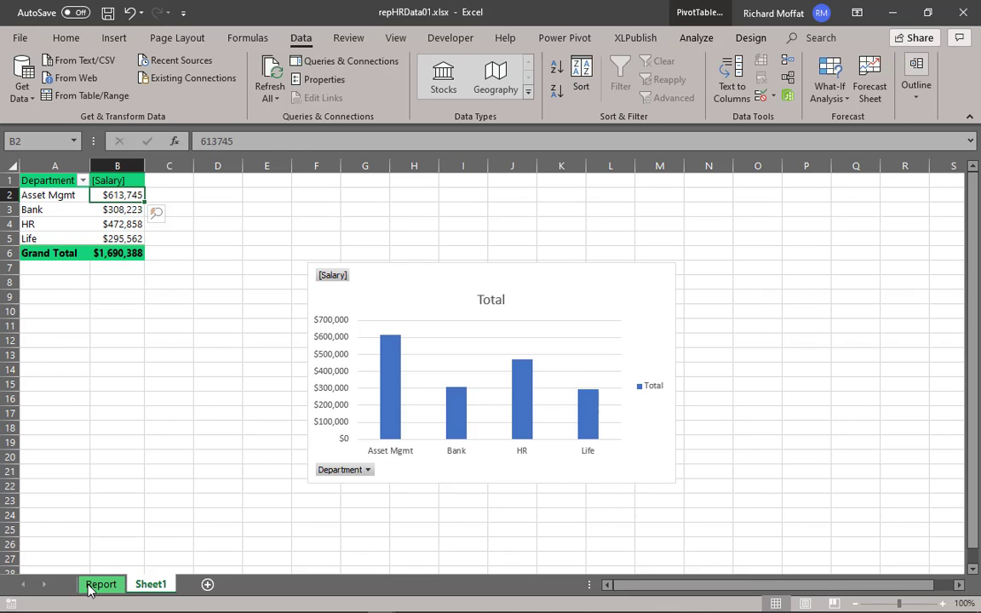
Step: Return to the Report sheet and switch to the HR Analysis 03.xlsx source workbook
key(ctrl+Page_Up)
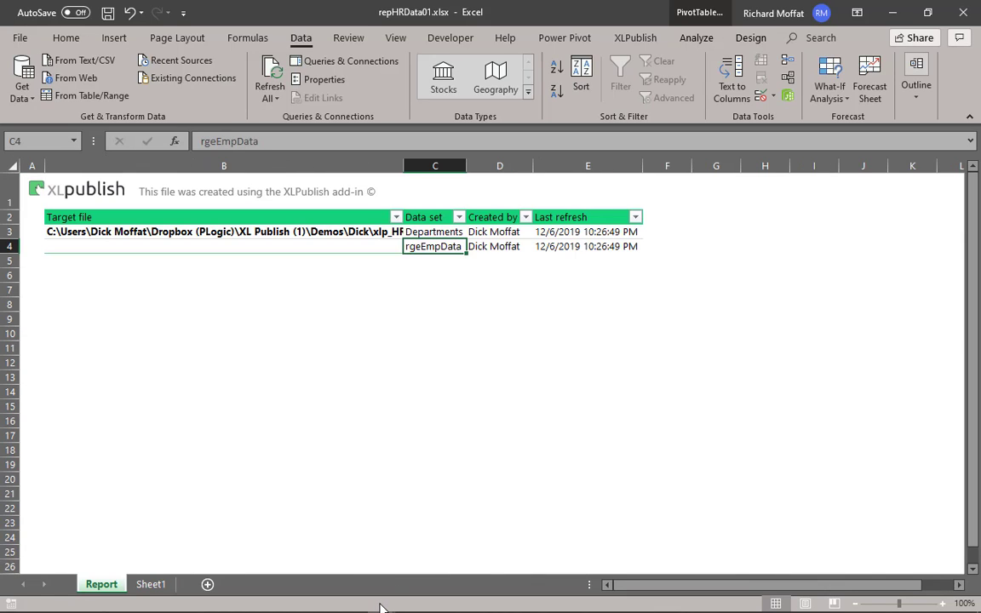
mouse_move(371, 602)
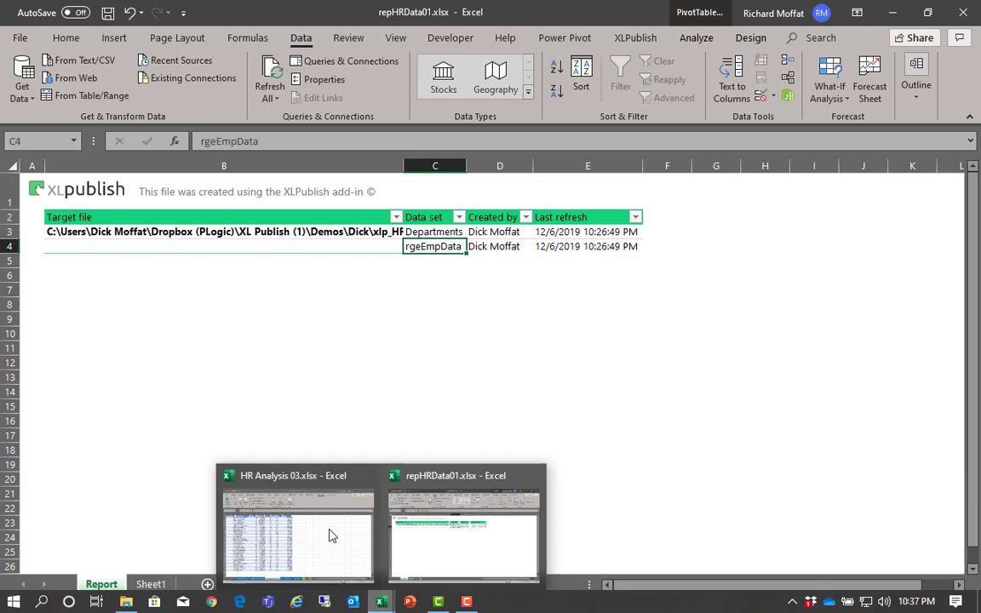
click(333, 532)
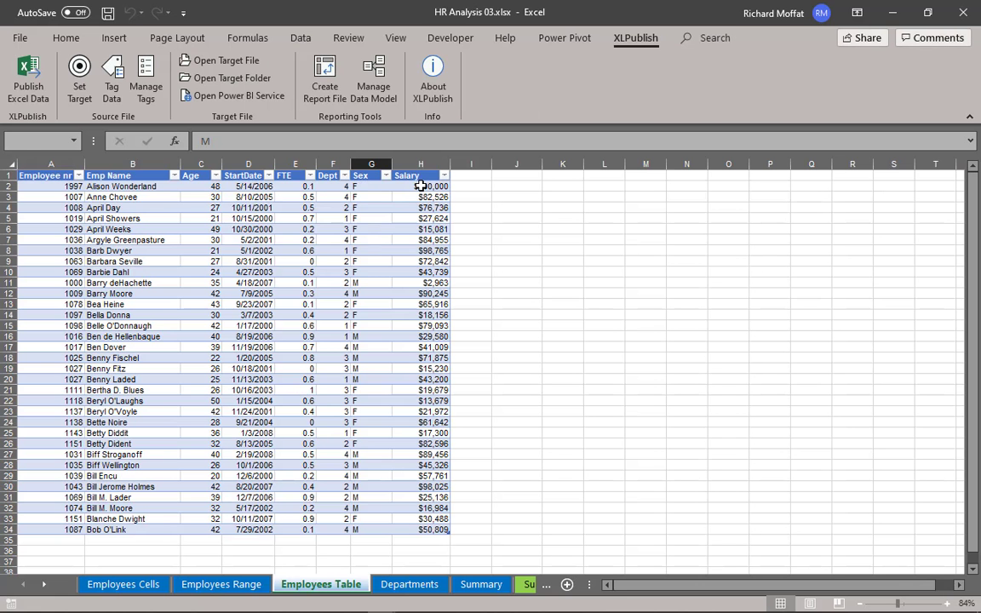
Step: On the Employees Range sheet, set the first employee's salary in cell H2 to 200000
click(419, 185)
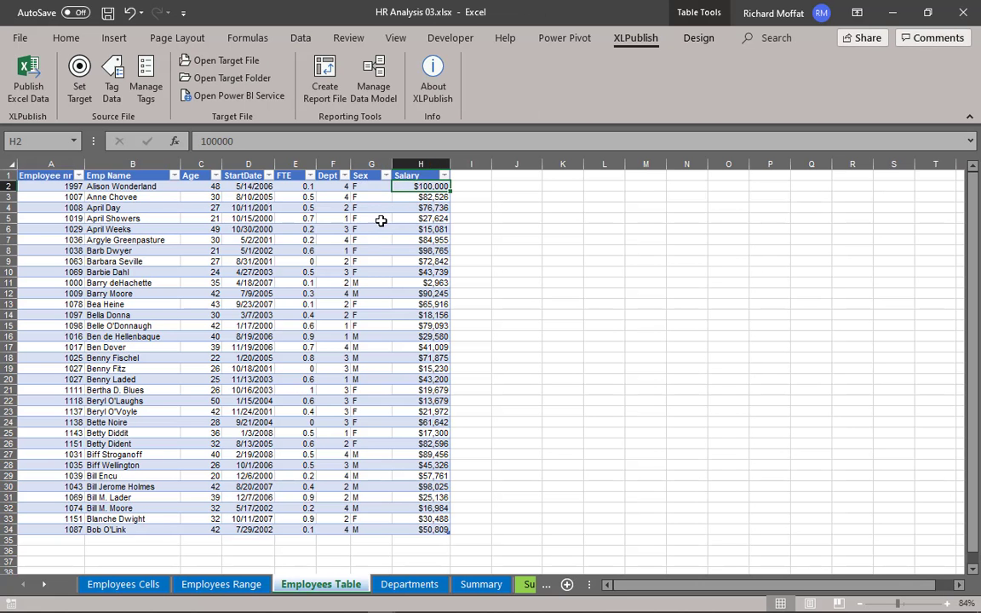
click(433, 586)
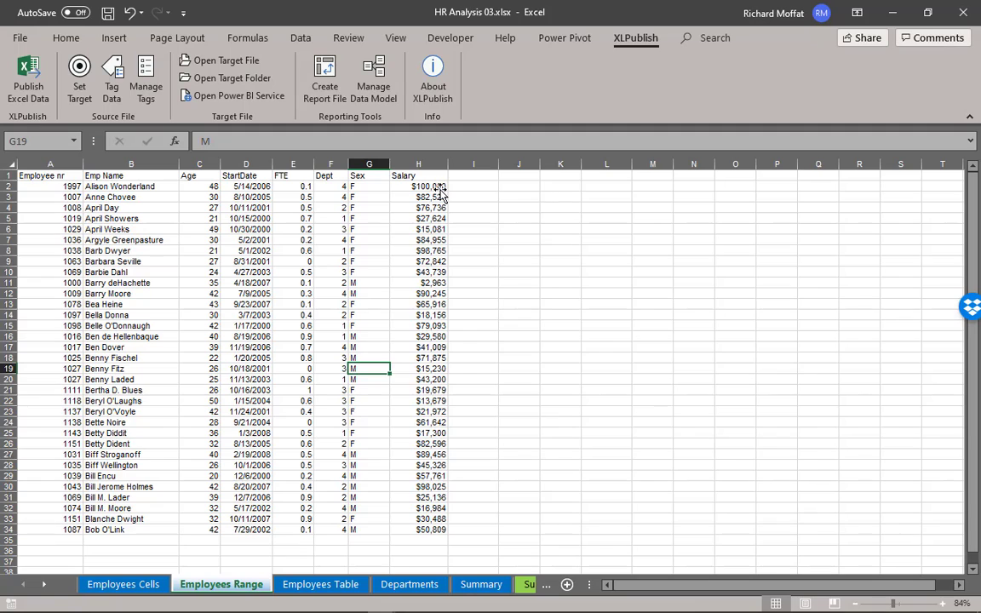
click(434, 186)
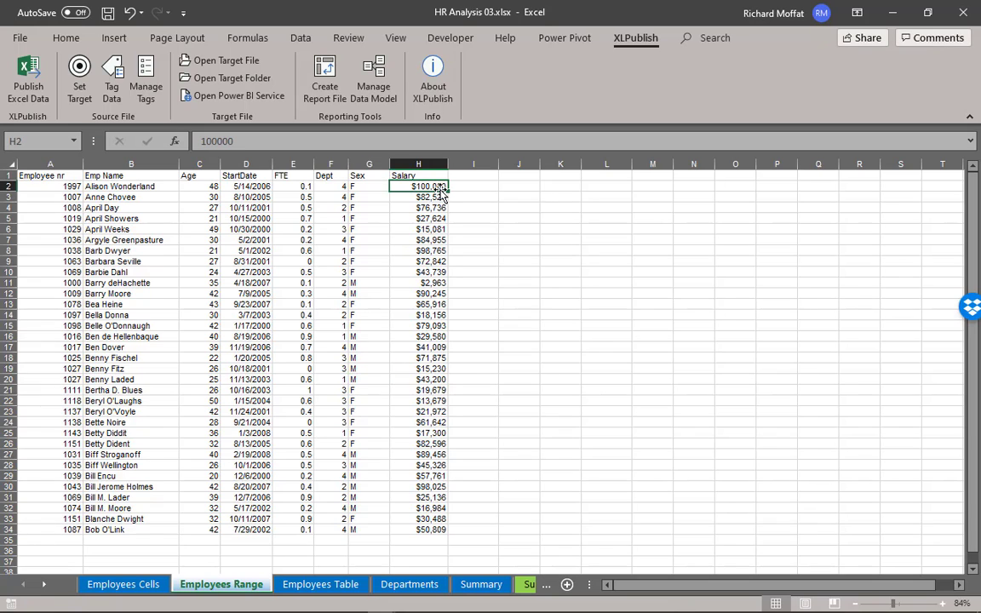
text(200)
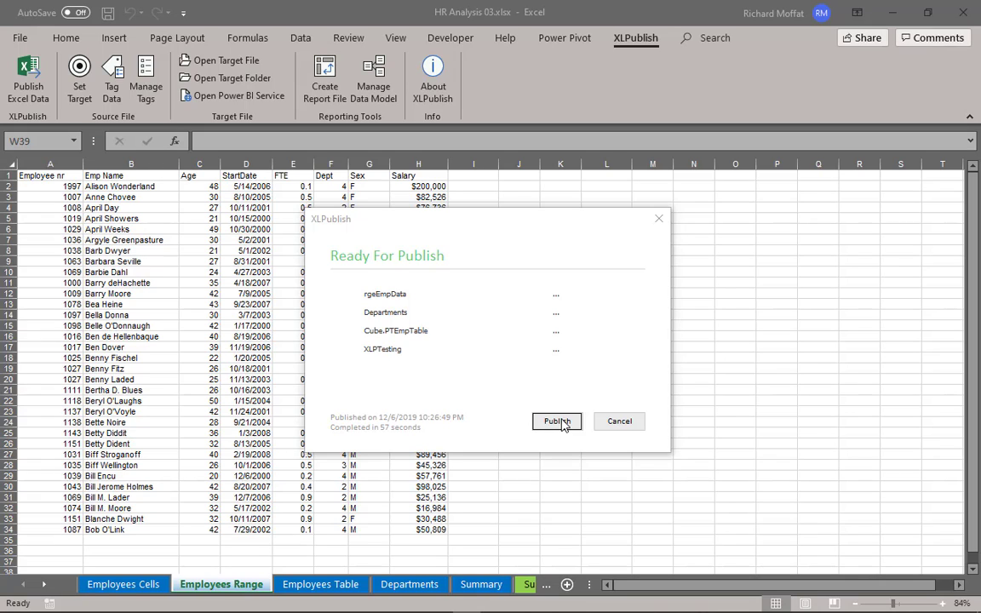
Step: Publish the updated Excel data with XLPublish and switch to the repHRData01.xlsx report workbook
click(558, 422)
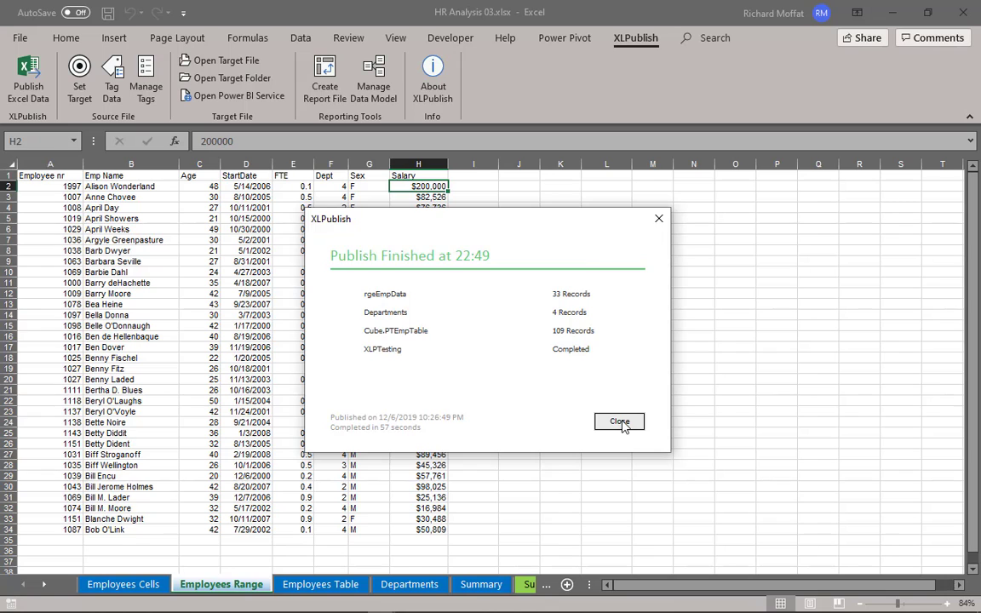
click(619, 422)
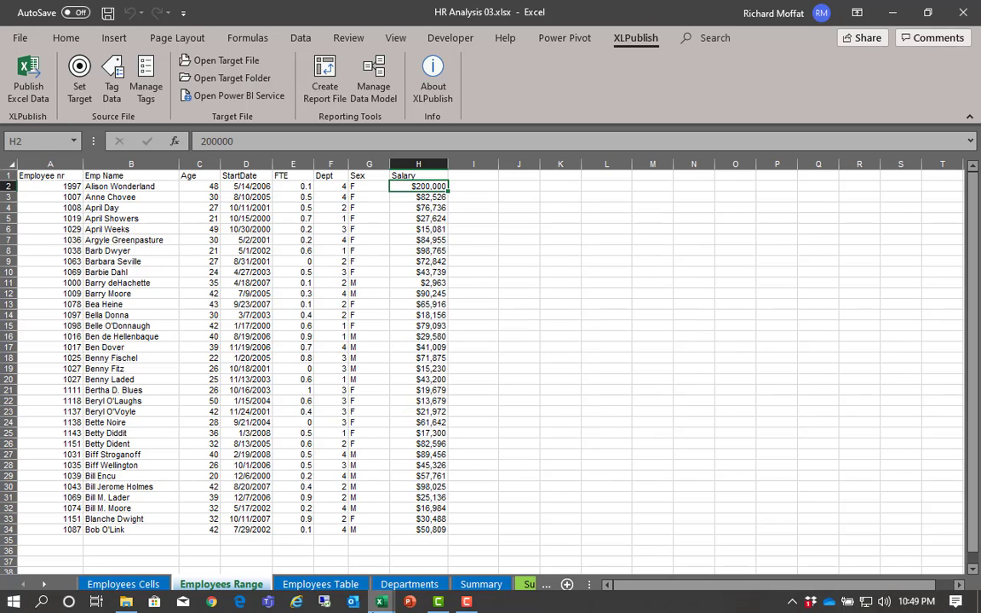
mouse_move(384, 604)
click(460, 523)
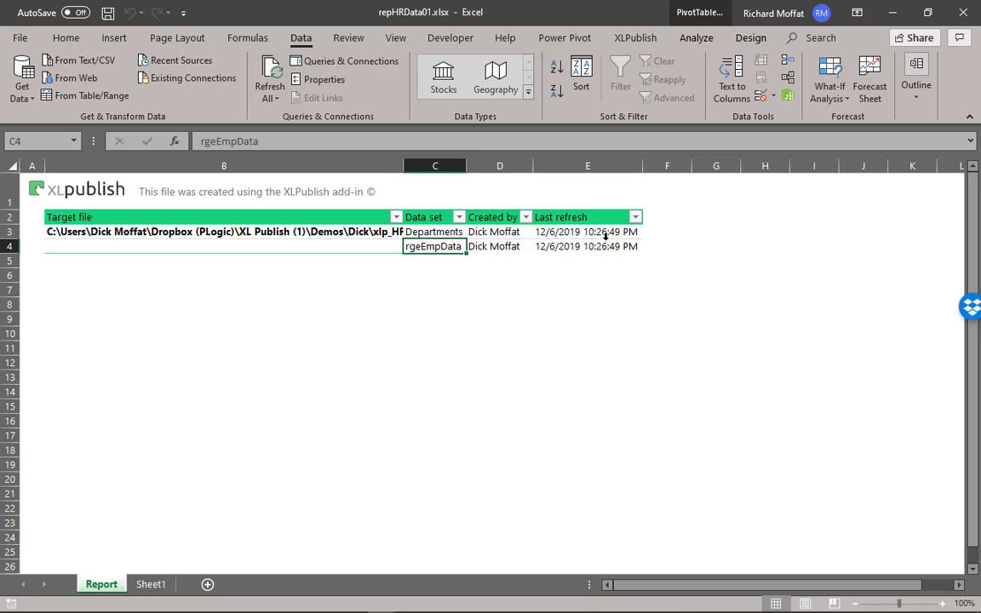
Step: Check the last refresh time and the Sheet1 PivotTable, and refresh all data connections from the Report sheet
click(544, 233)
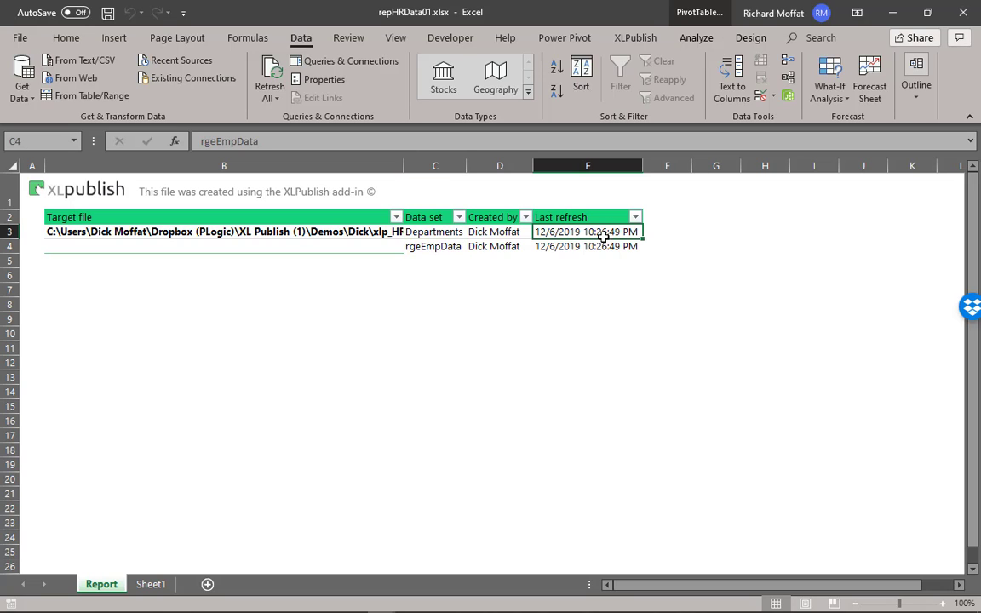
click(152, 583)
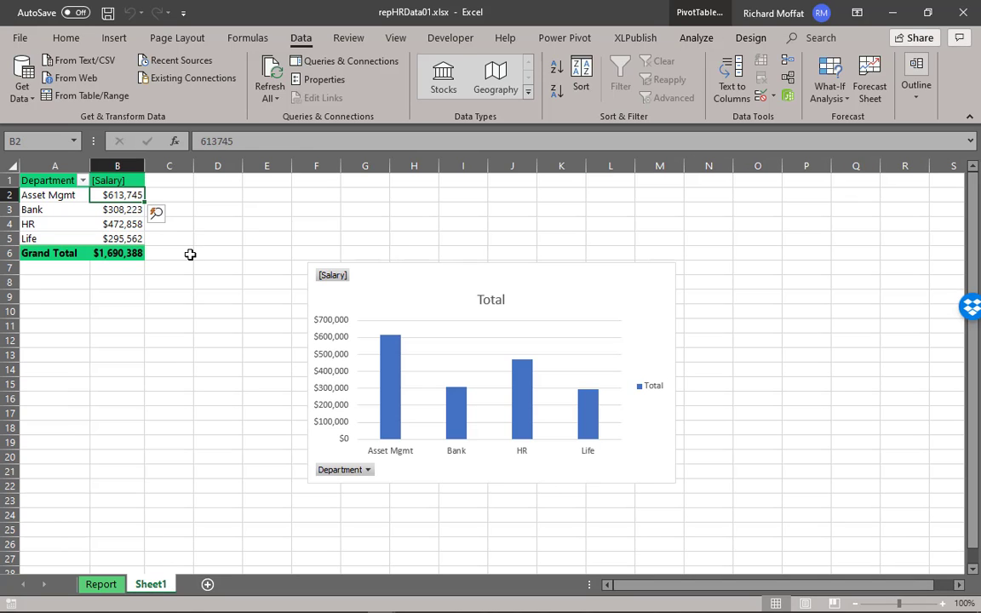
click(99, 581)
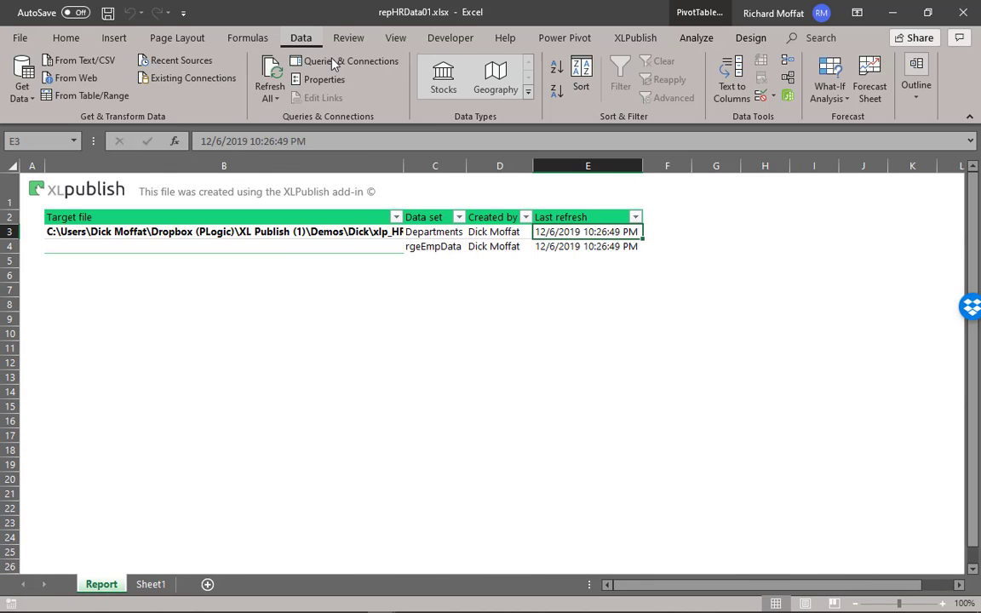
click(269, 80)
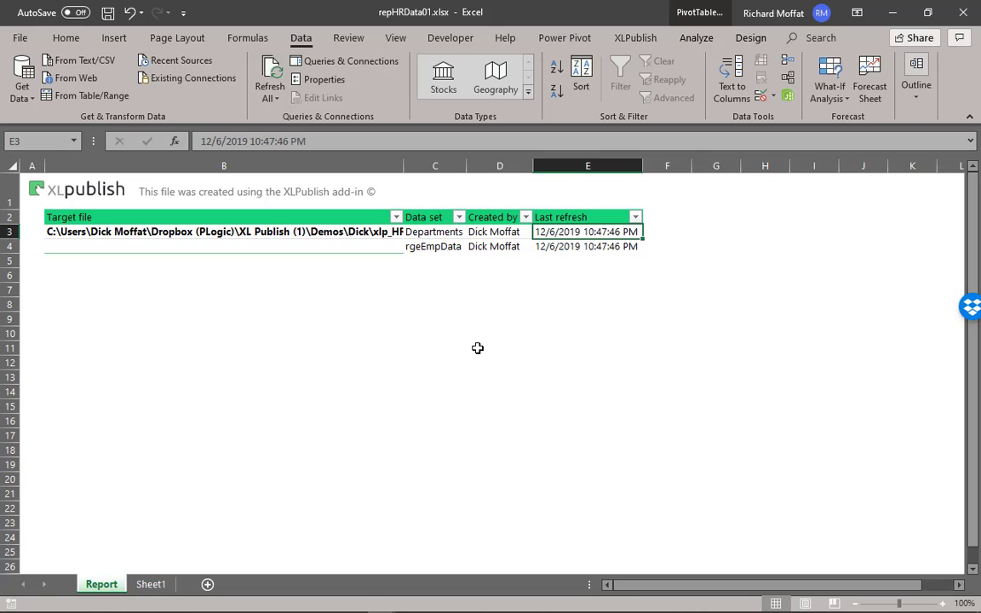
Step: On Sheet1, display the PivotTable field list and add Sex to the rows and Age to the columns
click(147, 583)
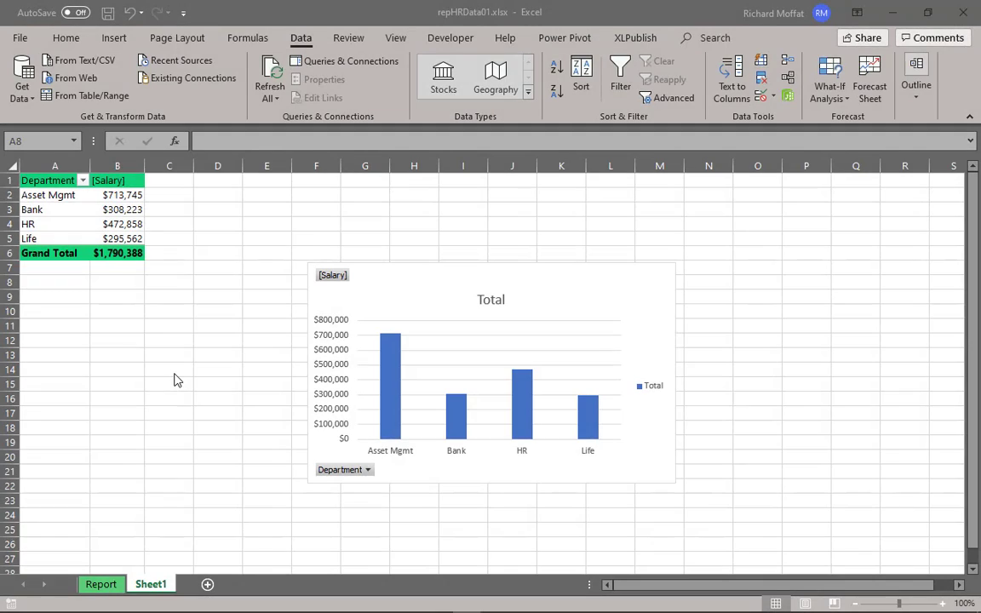
click(69, 210)
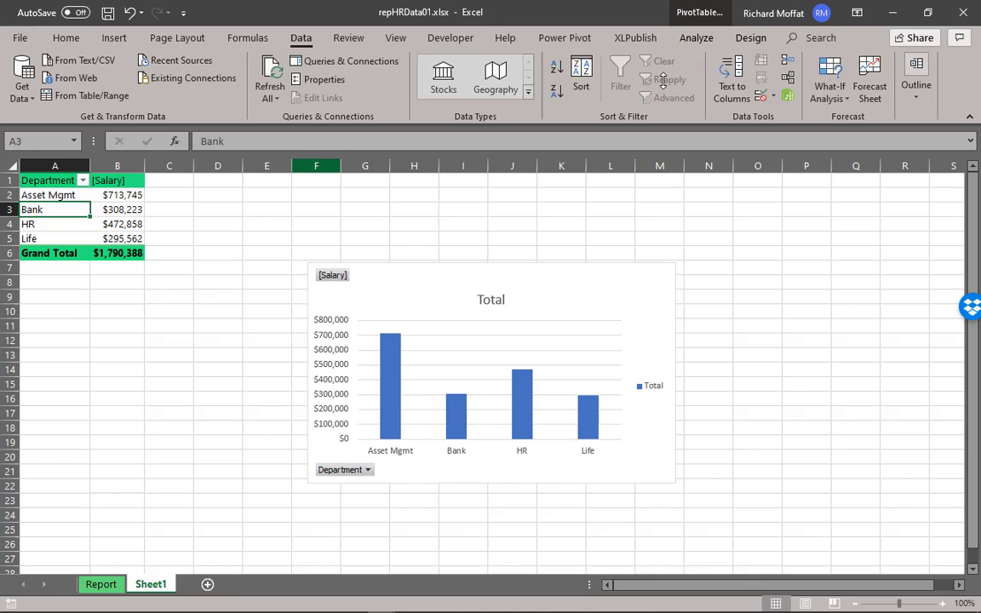
click(691, 38)
click(870, 61)
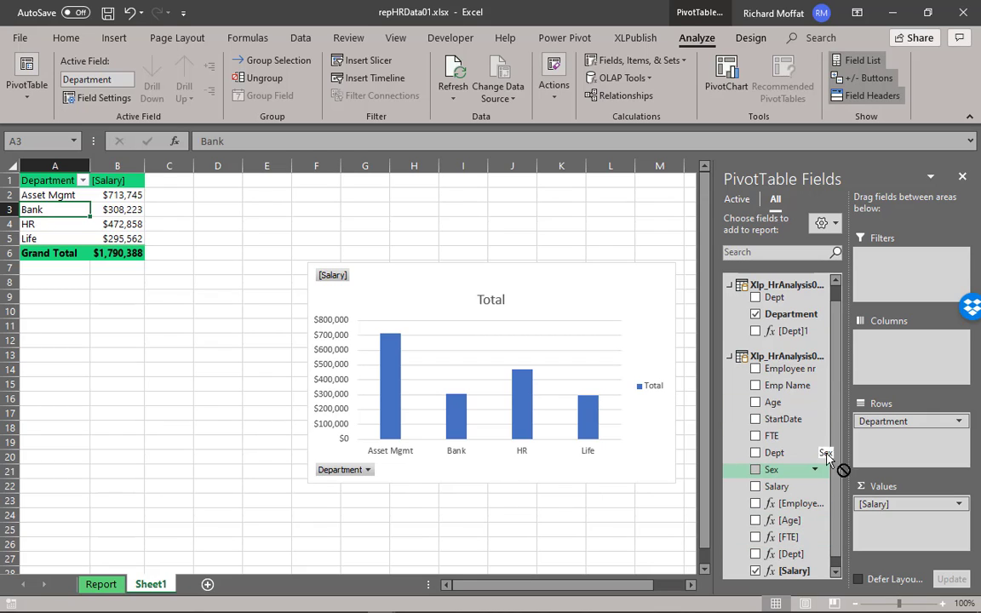
drag(825, 453, 886, 444)
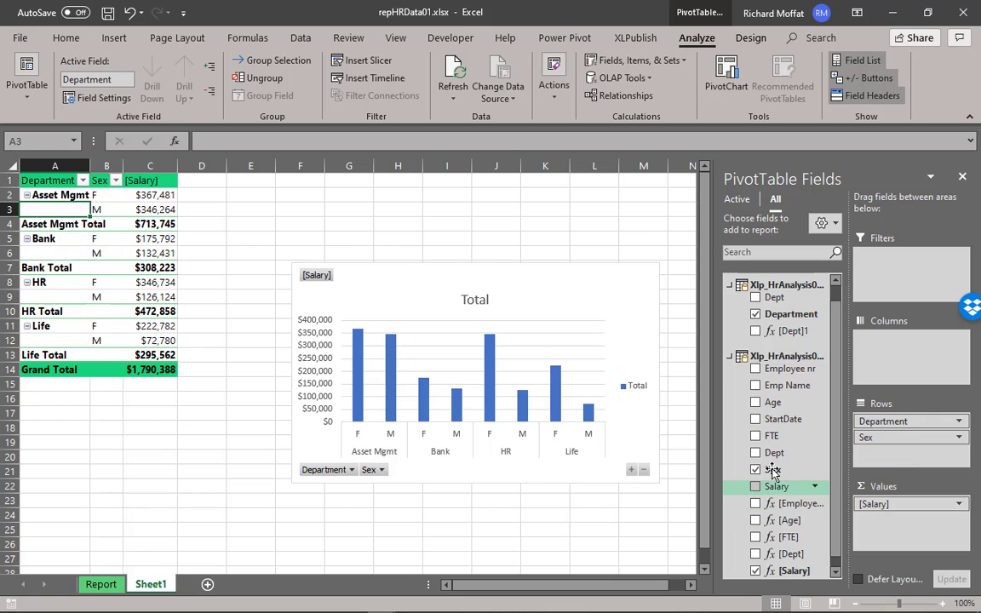
drag(772, 402, 888, 356)
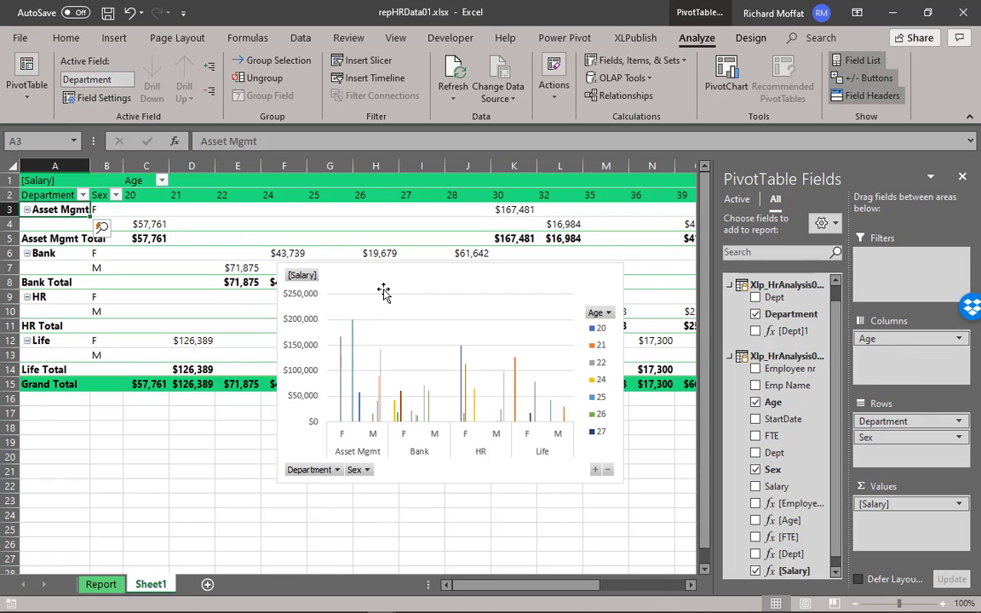
Step: Move the PivotChart below the PivotTable and delete it from Sheet1
drag(381, 295, 310, 446)
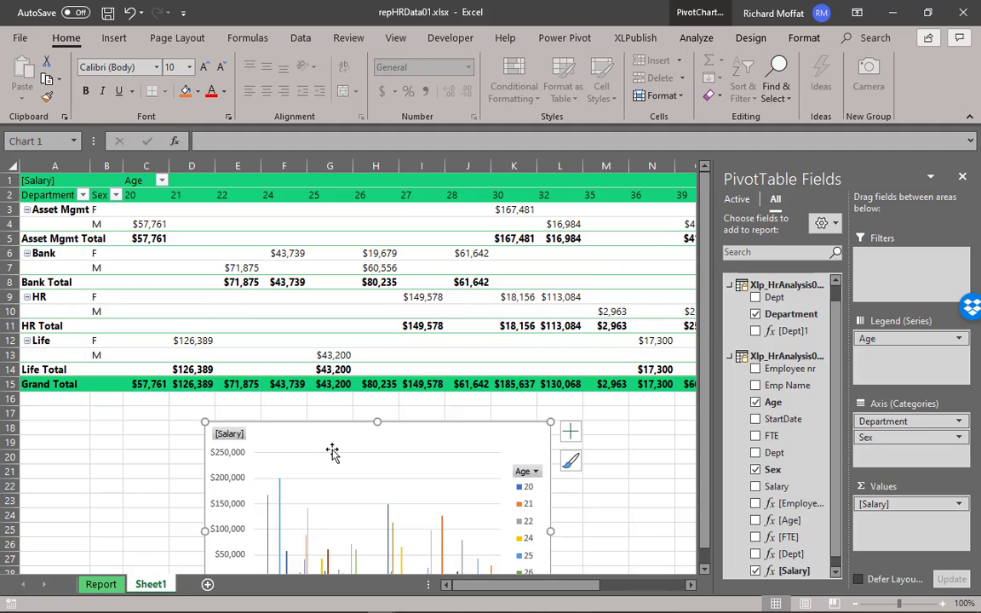
key(Delete)
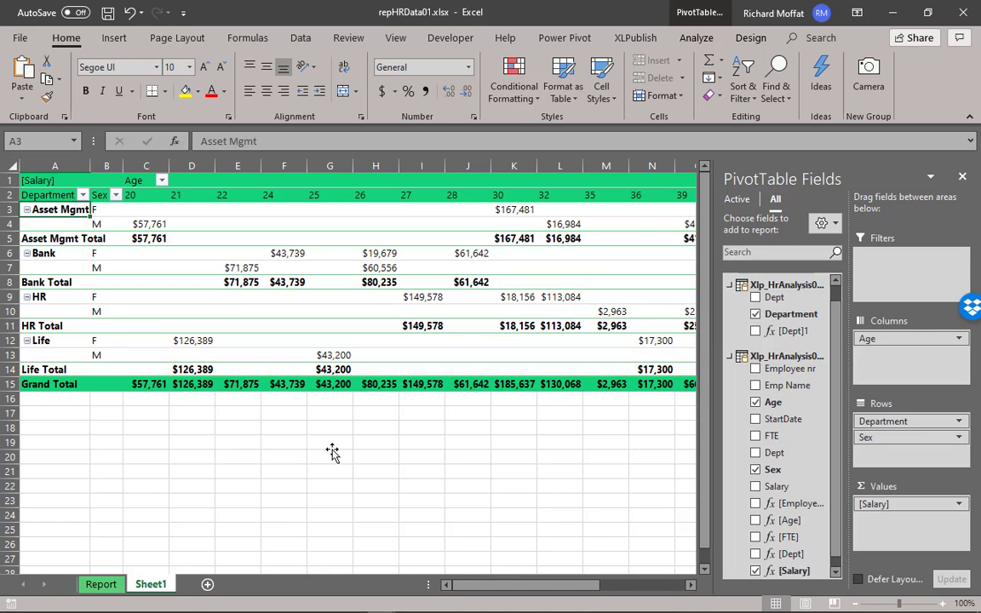
click(333, 444)
Step: Move the Age field from the PivotTable's columns to its rows, below Sex
click(313, 267)
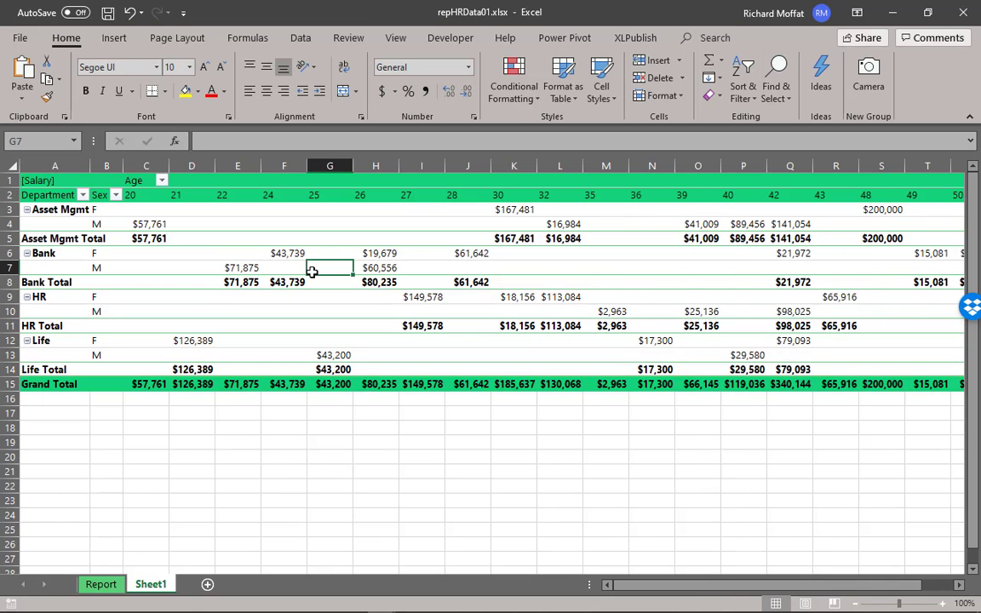
key(Left)
key(Left)
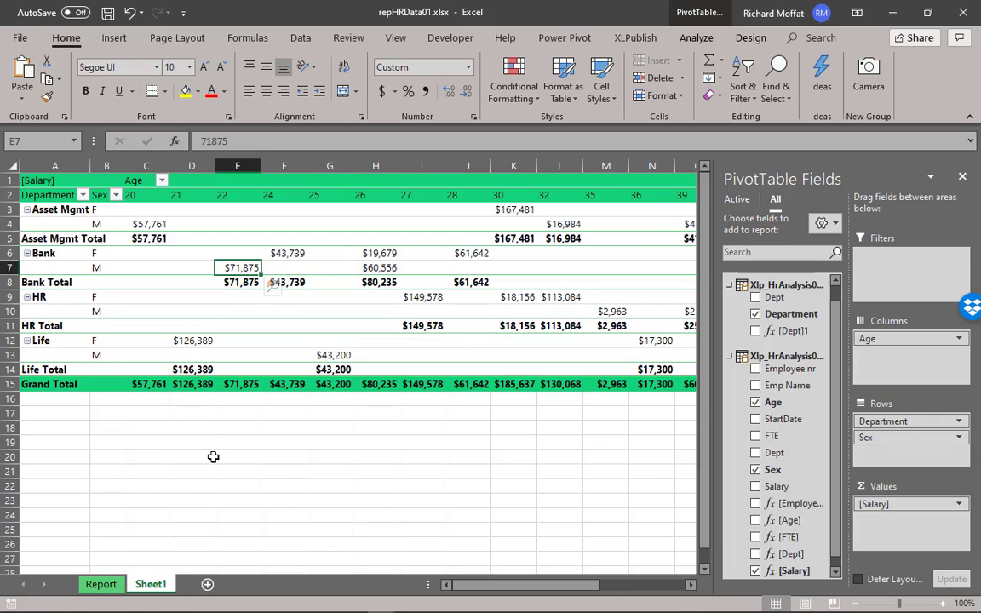
click(85, 429)
click(54, 426)
click(60, 296)
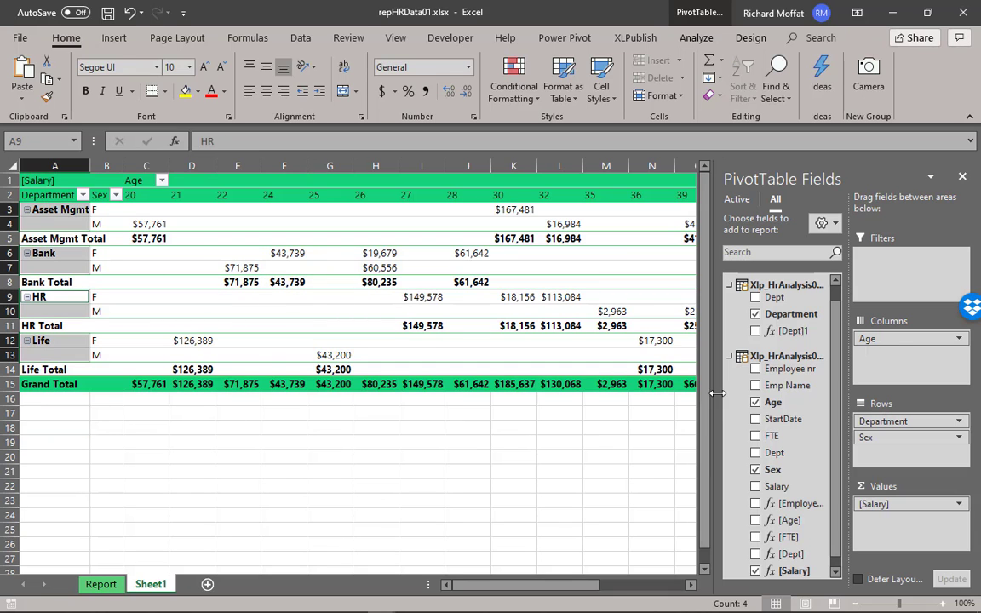
drag(890, 339, 365, 314)
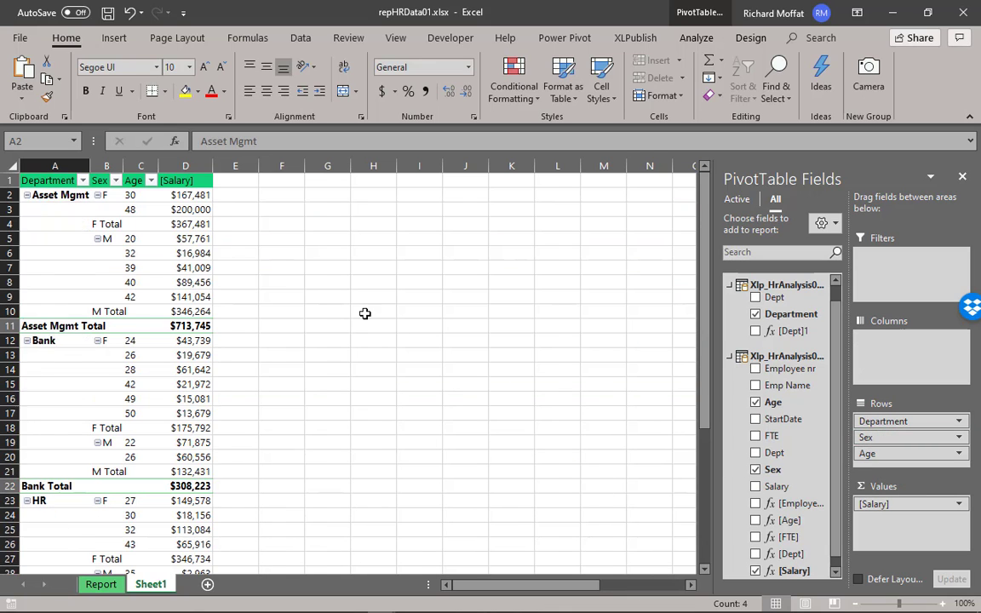
Step: Remove the Sex field from the PivotTable's rows and widen the Department column
click(48, 222)
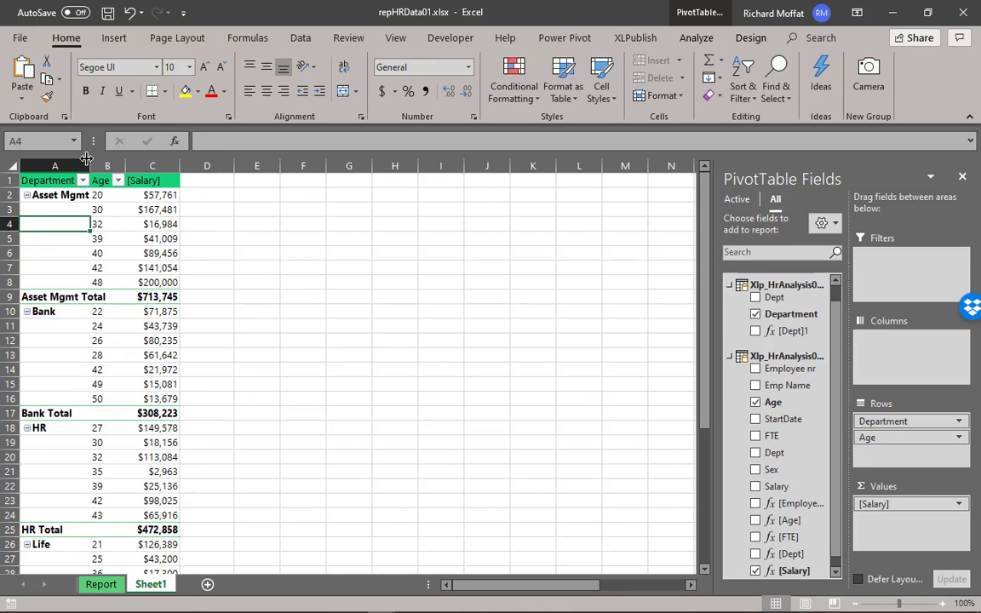
drag(86, 160, 108, 160)
click(226, 210)
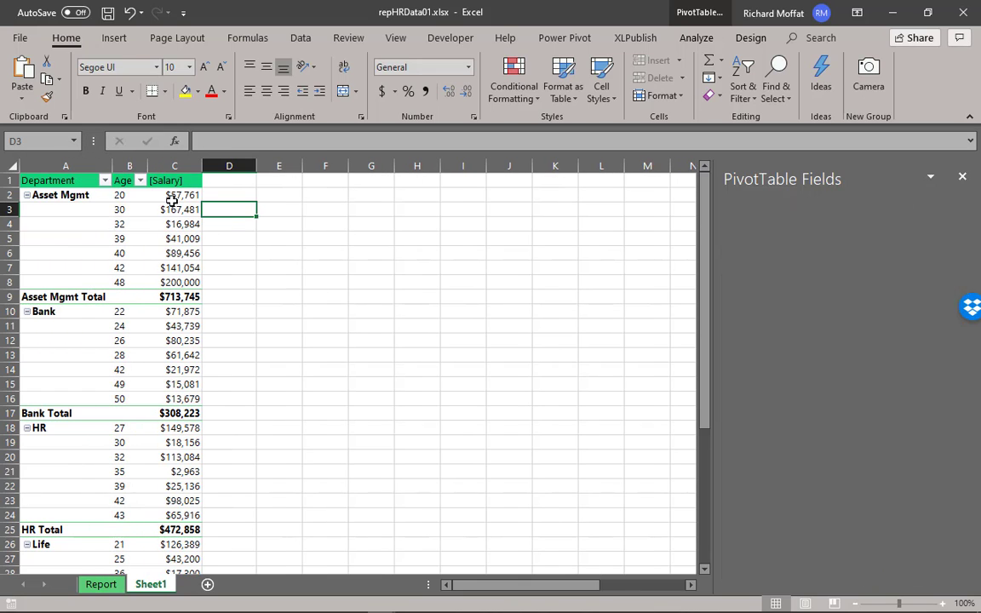
click(170, 196)
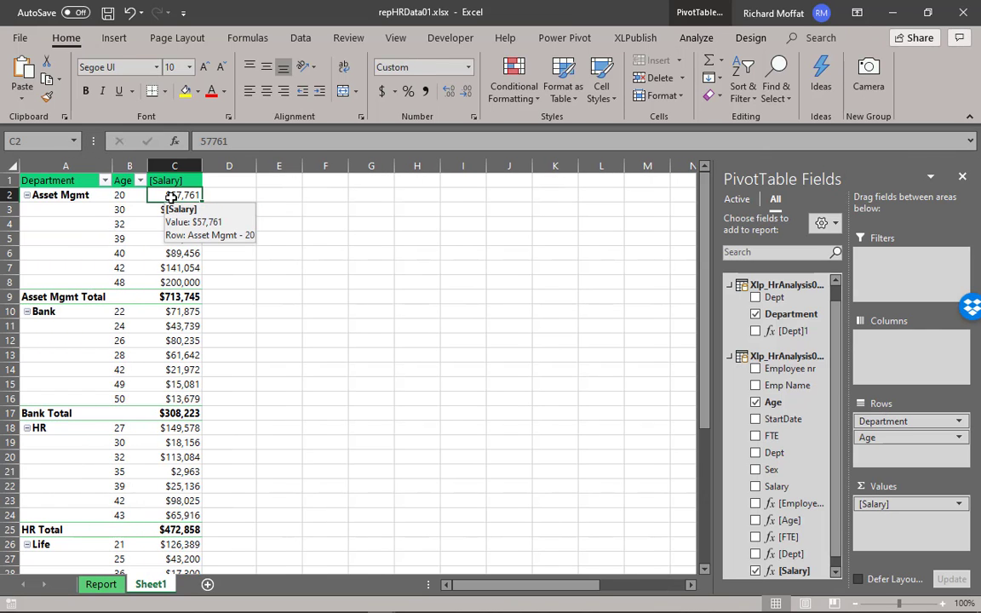